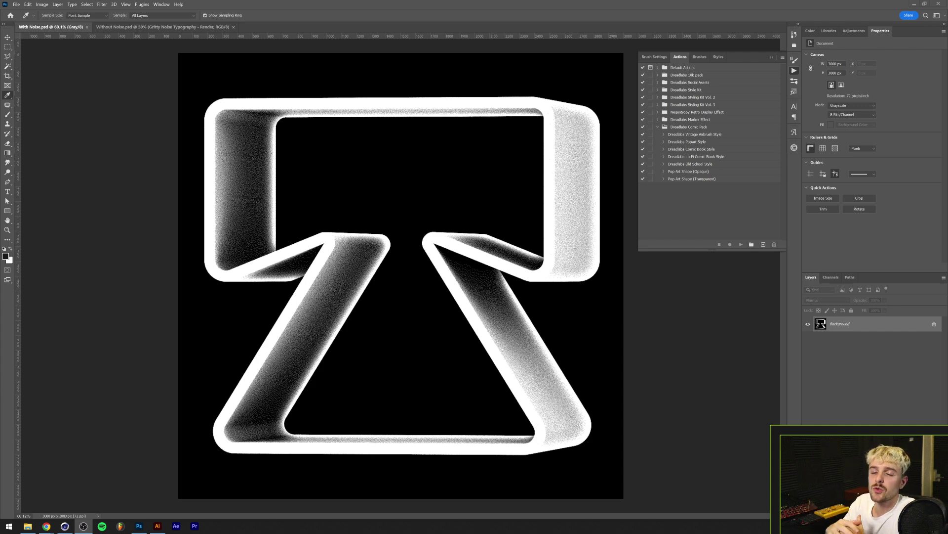
Switch from the finished grainy letter artwork to the tweet inviting design submissions
key(alt+Tab)
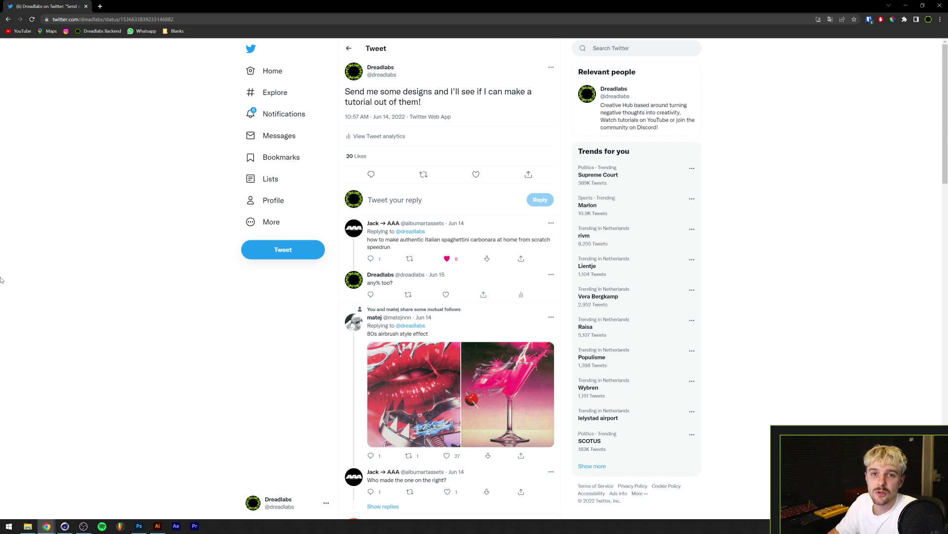
Scroll through the tweet replies and view a follower's black-and-white 3D letter image full size
scroll(44, 246, down, 3)
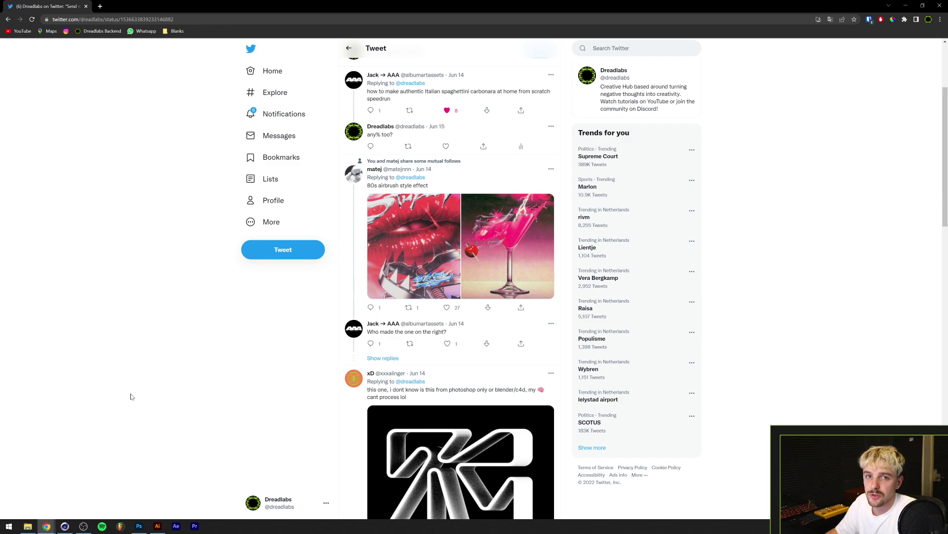
scroll(131, 395, down, 5)
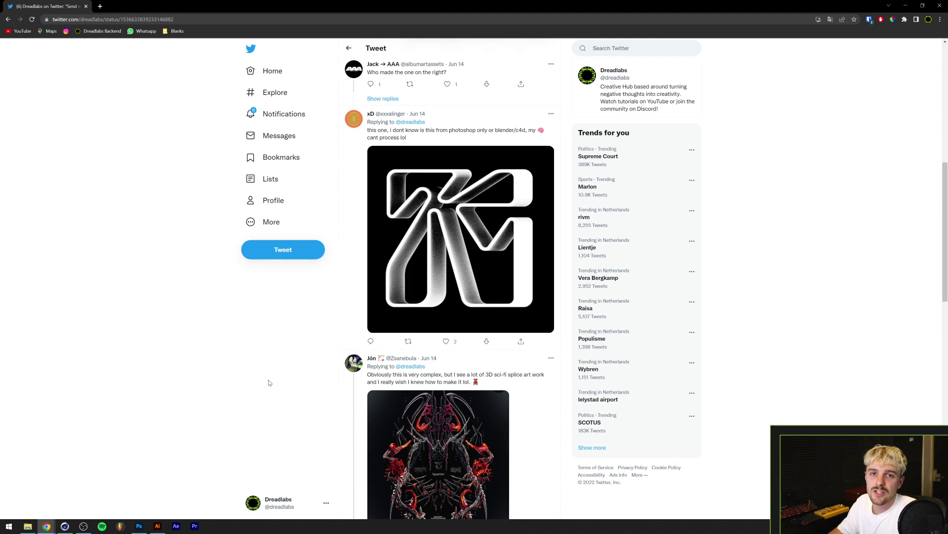
key(o)
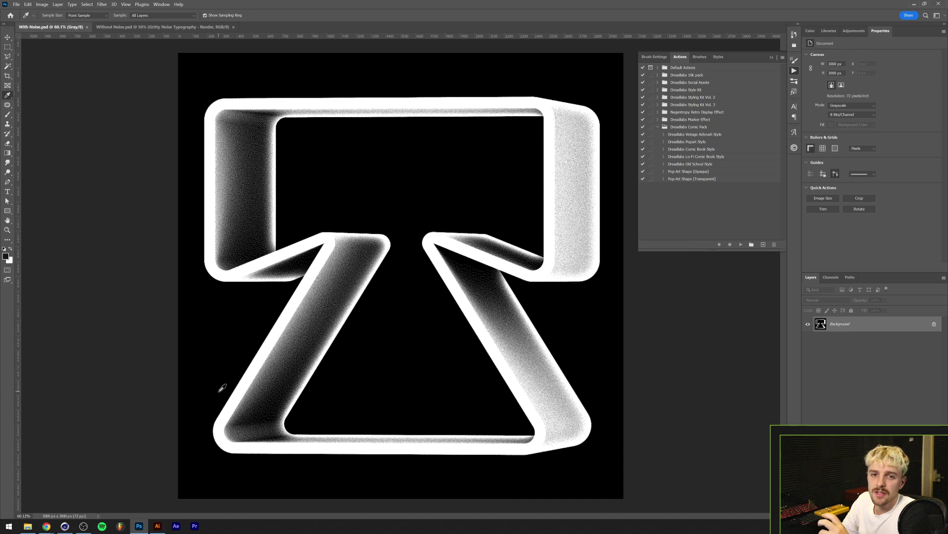
Switch to Illustrator with the Letter Lines.ai outline file
key(alt+Tab)
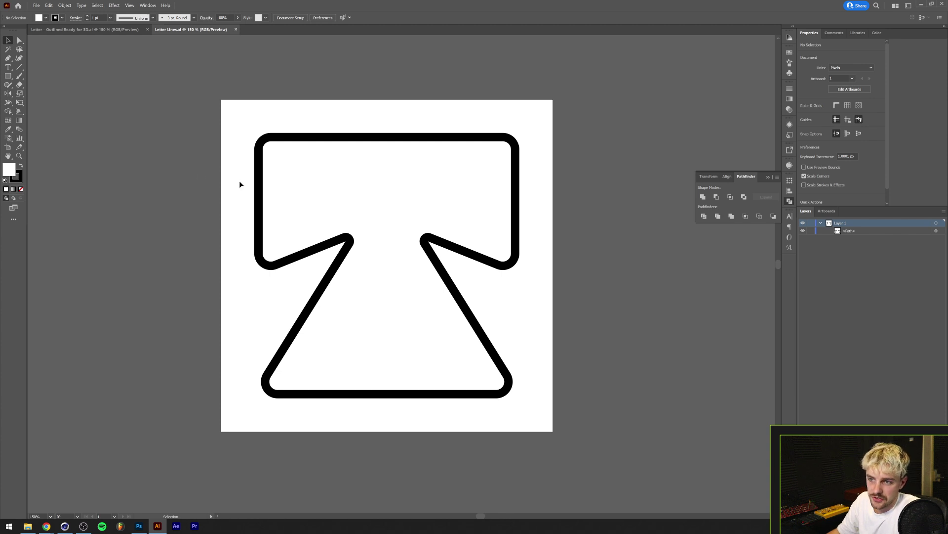
Show the rulers and select the entire letter outline path with its 10 pt stroke
drag(226, 132, 592, 395)
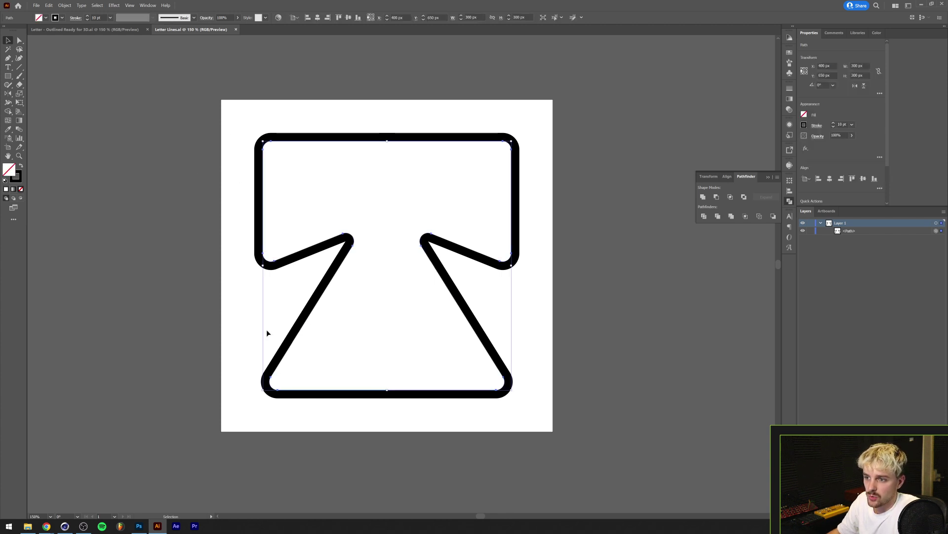
click(199, 336)
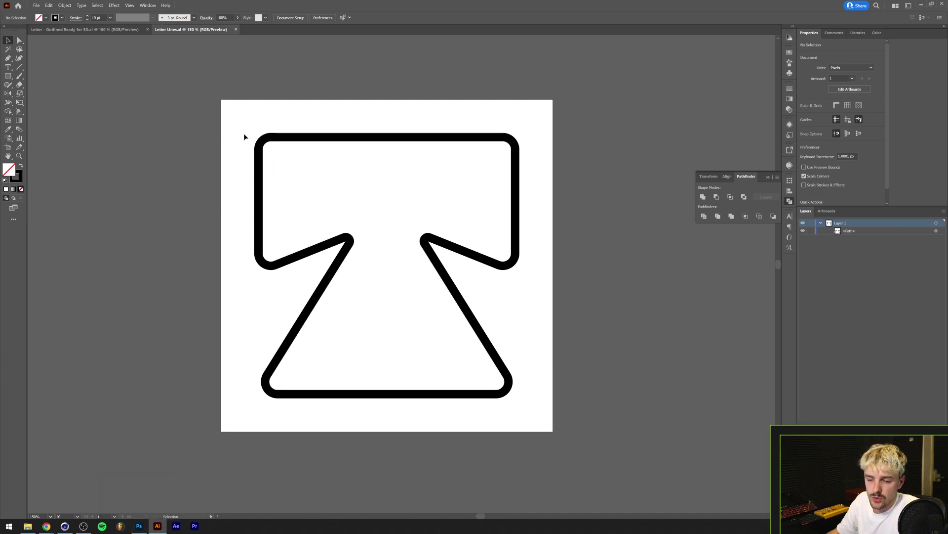
drag(245, 116, 300, 181)
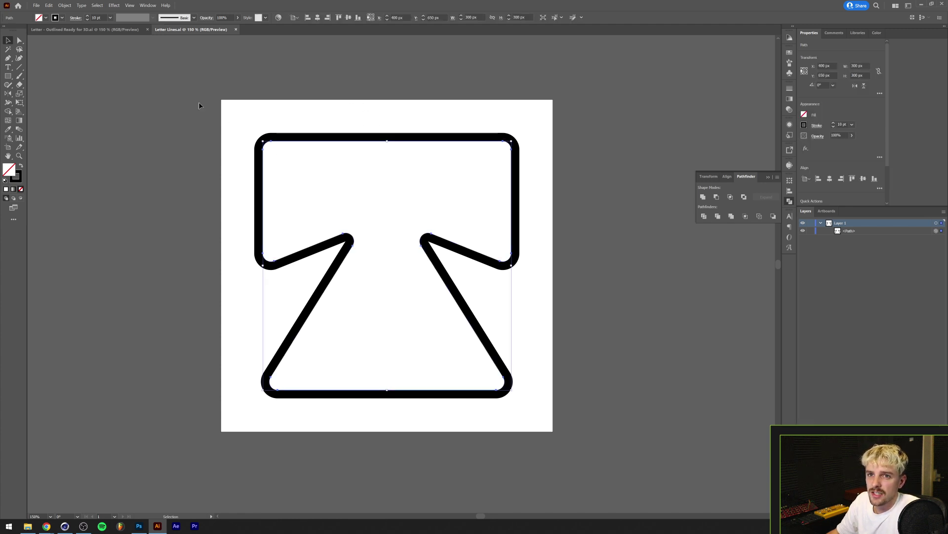
click(231, 160)
key(ctrl+r)
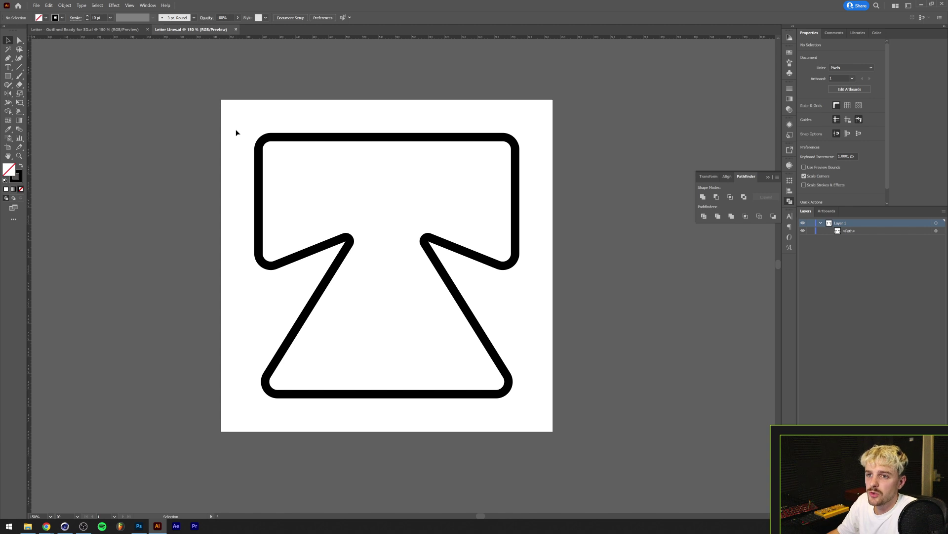
key(ctrl+a)
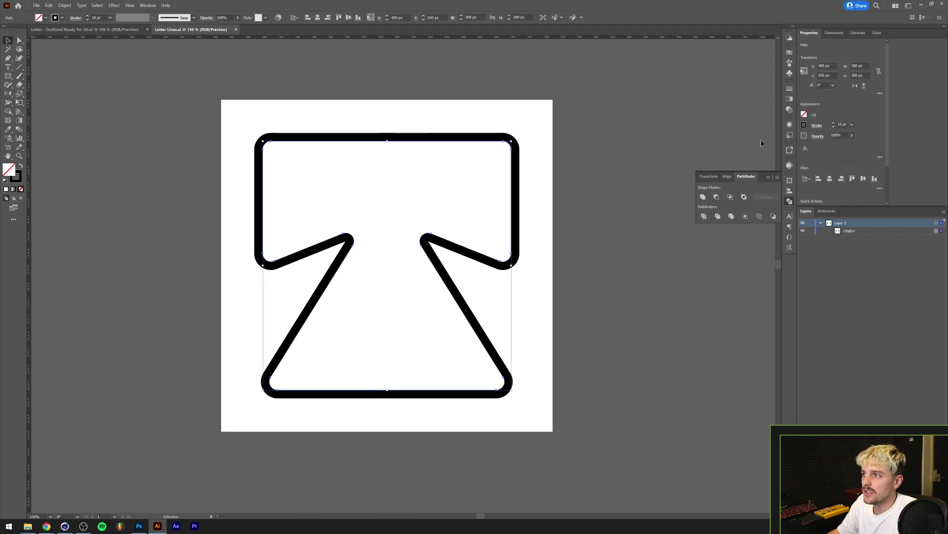
Check the letter path's 10 pt stroke weight and alignment settings
click(816, 126)
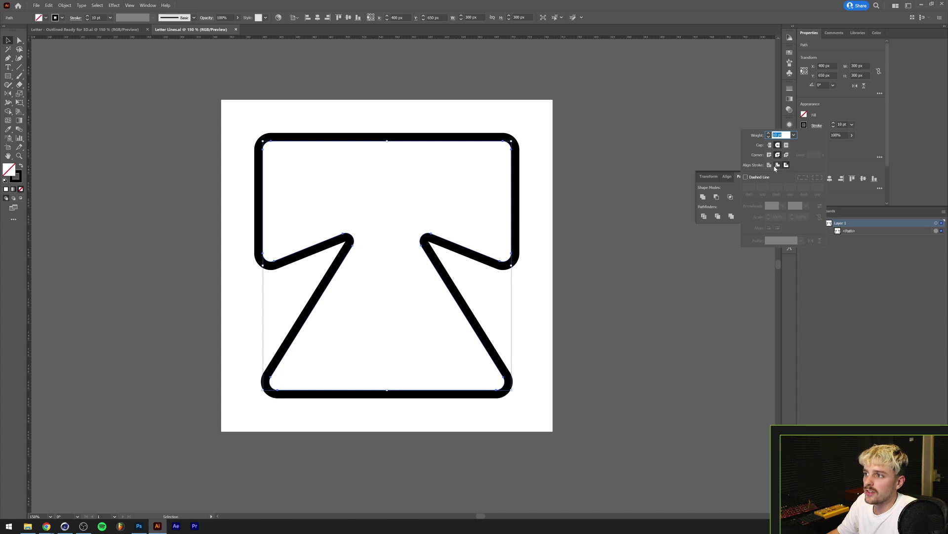
click(787, 166)
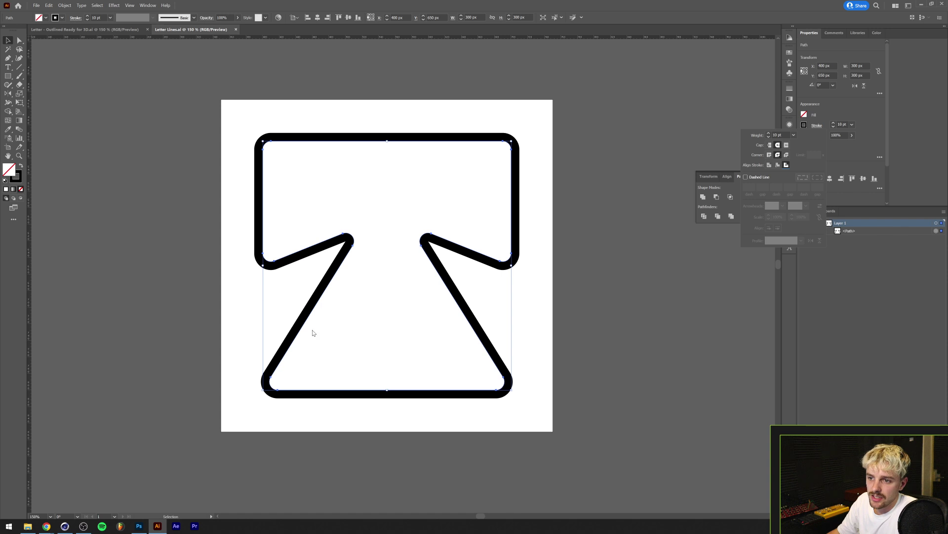
click(417, 226)
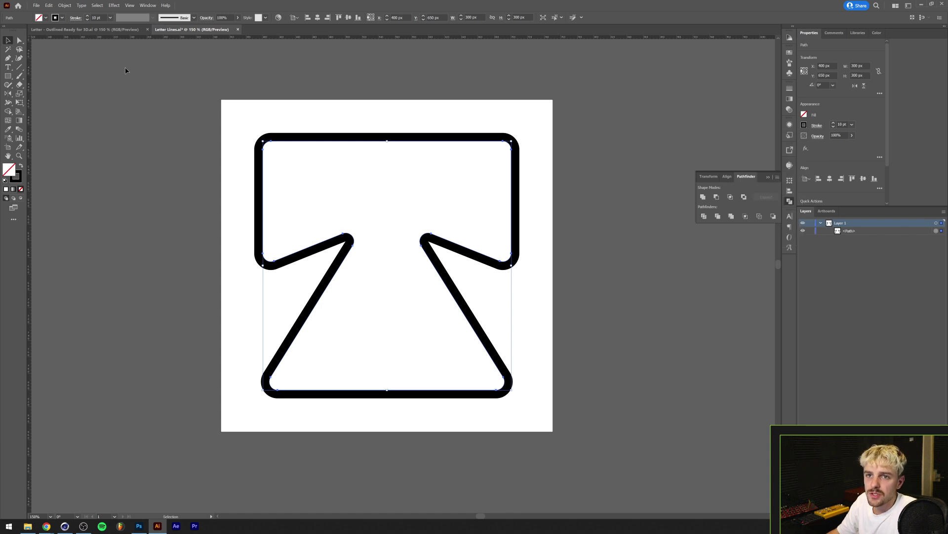
Apply Object > Path > Outline Stroke to the letter and switch to Outline view
click(65, 5)
mouse_move(98, 168)
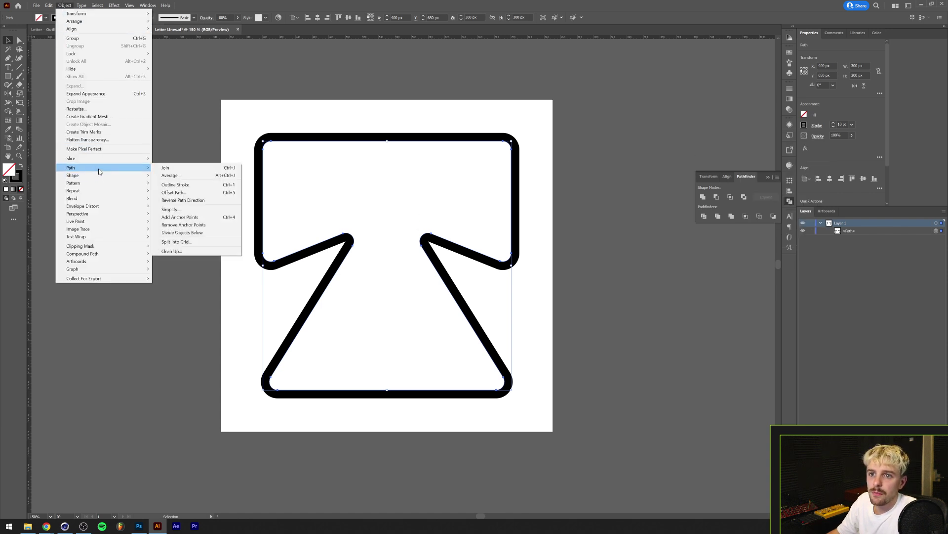
click(193, 185)
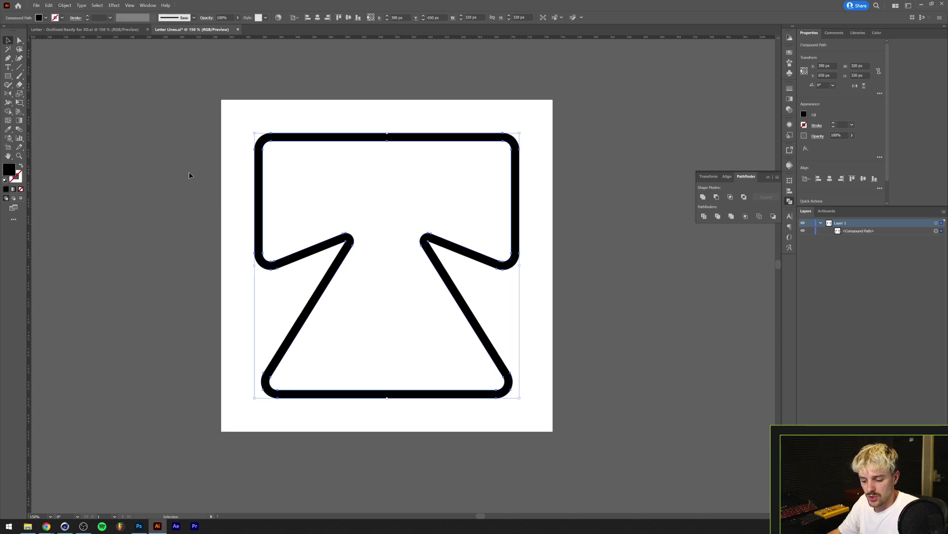
key(ctrl+y)
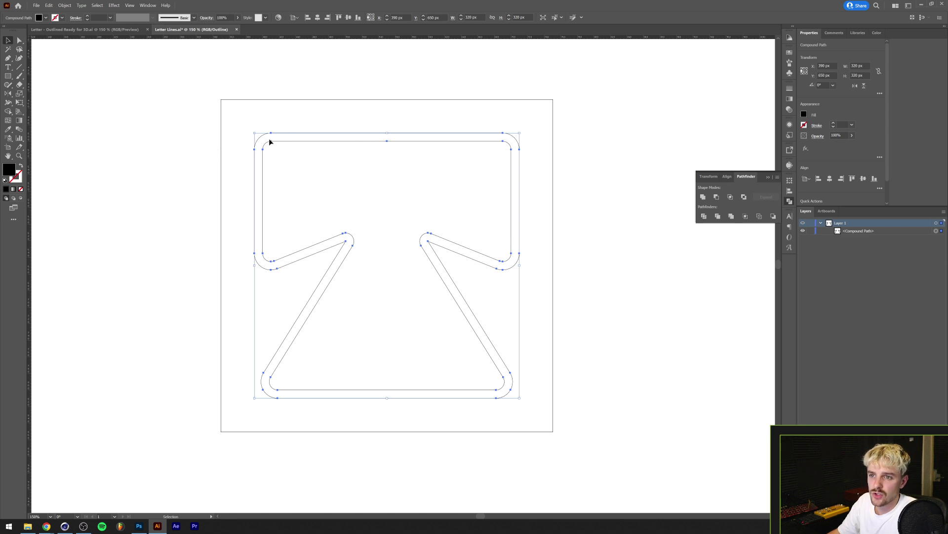
Compare the Letter Lines and Letter - Outlined Ready for 3D documents, ending on the outlined one
key(ctrl+Tab)
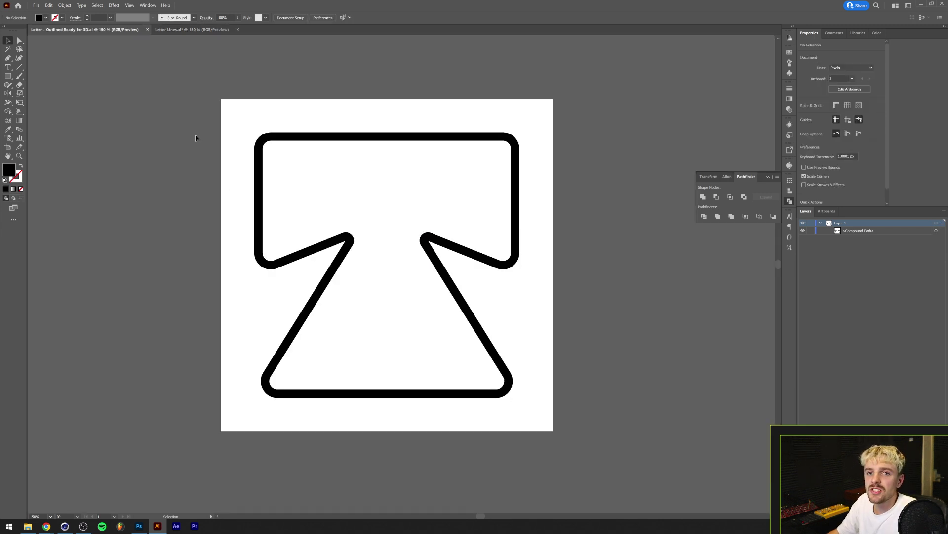
key(ctrl+Tab)
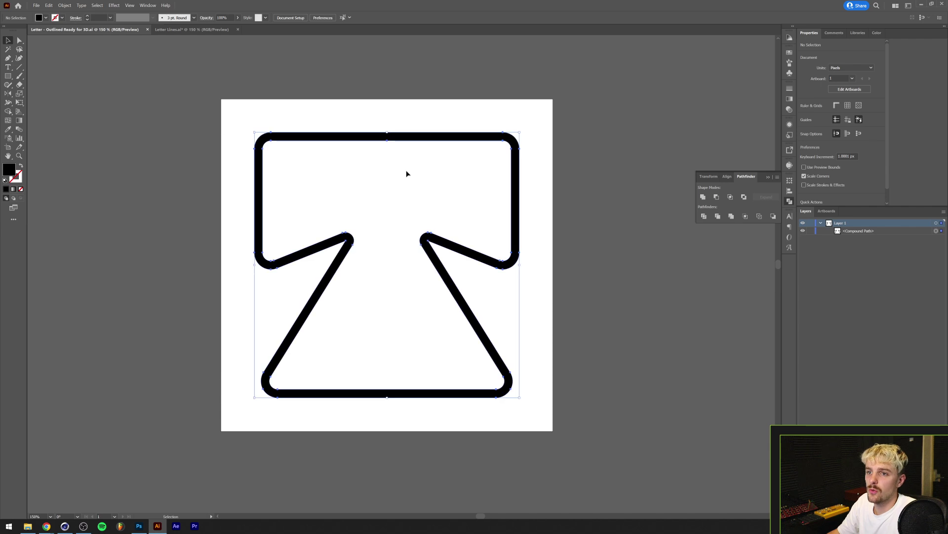
key(ctrl+Tab)
Save 'Letter - Outlined Ready for 3D.ai' in Illustrator 8 format, accepting the legacy warning
click(37, 5)
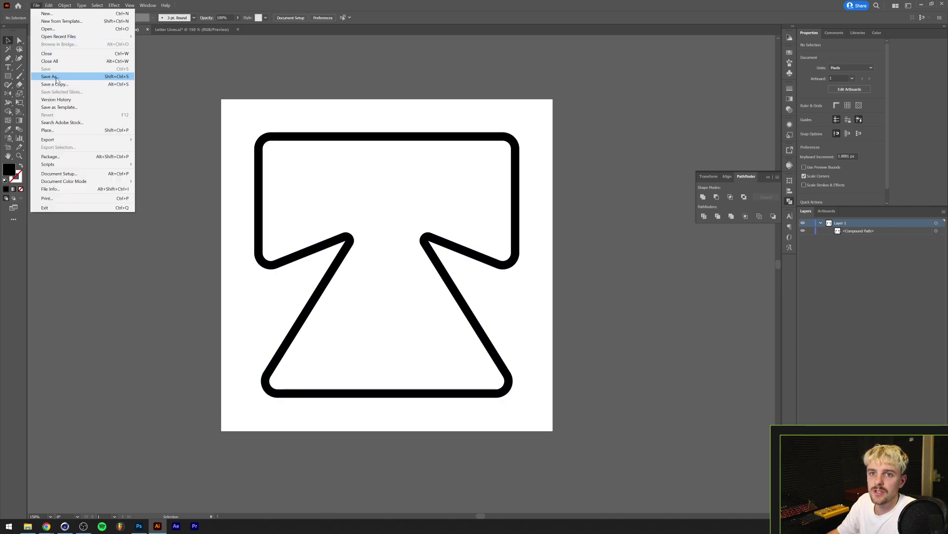
click(47, 82)
key(Return)
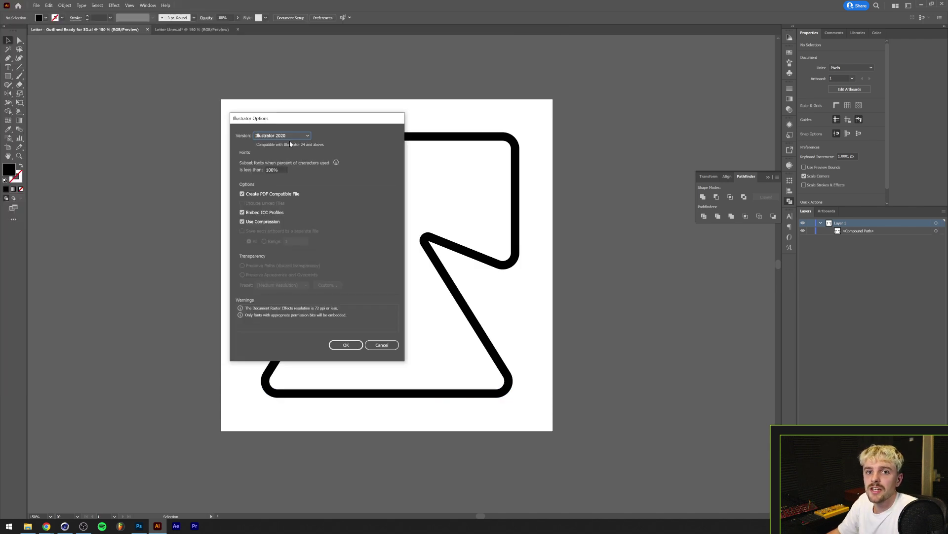
click(290, 136)
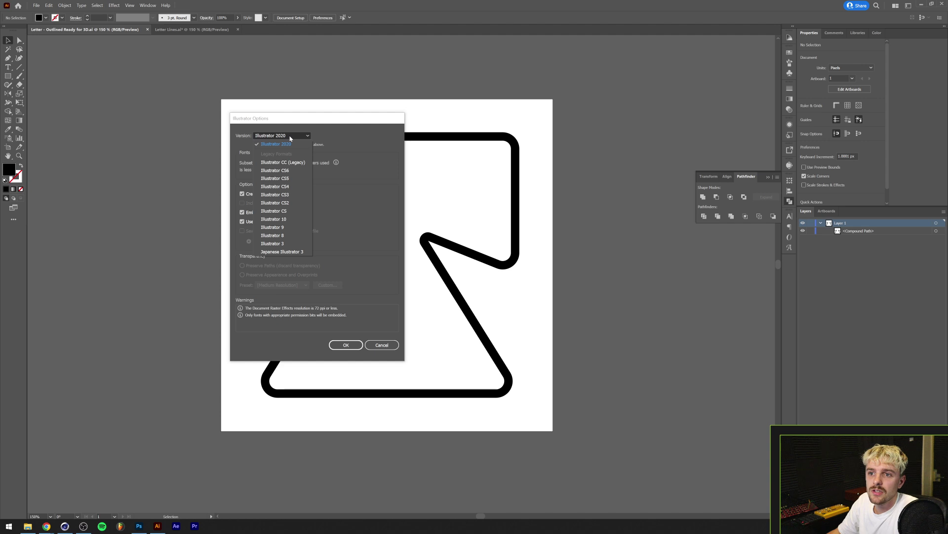
click(286, 236)
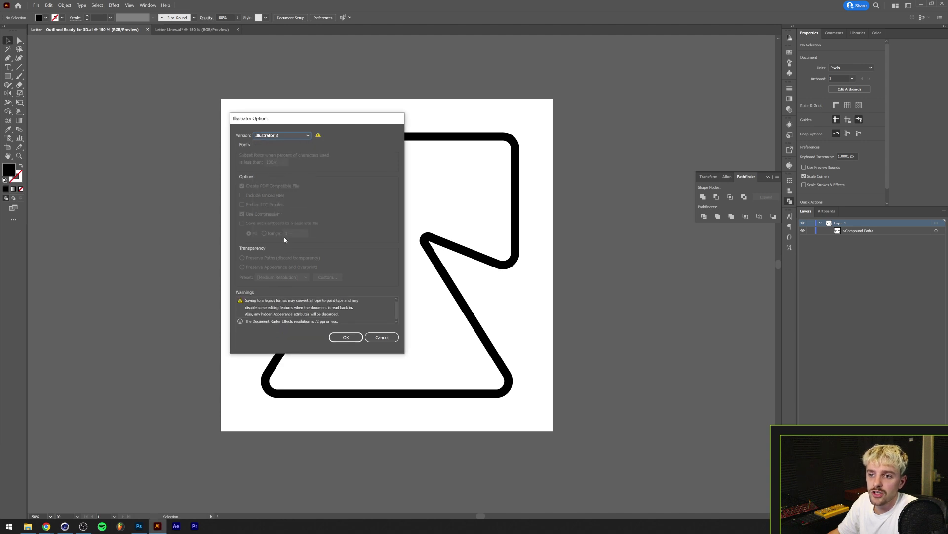
click(343, 337)
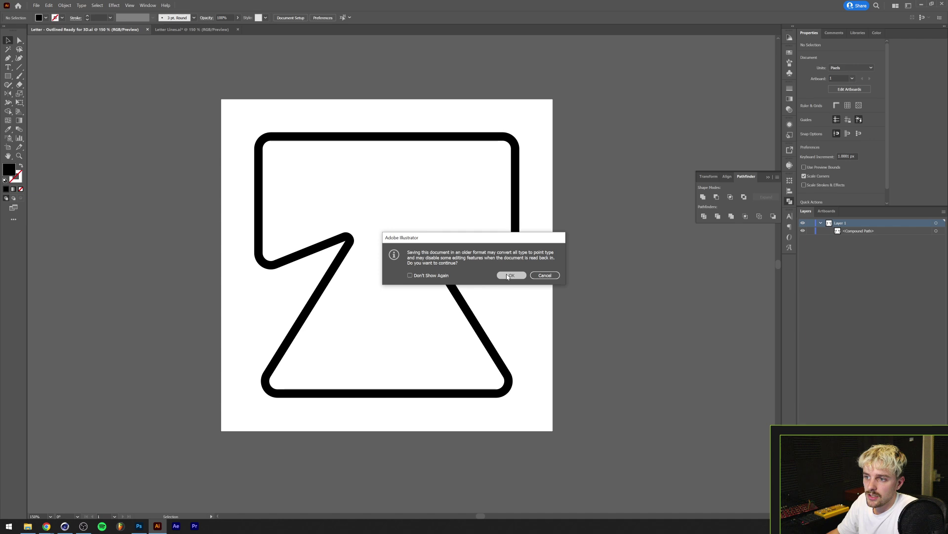
click(512, 275)
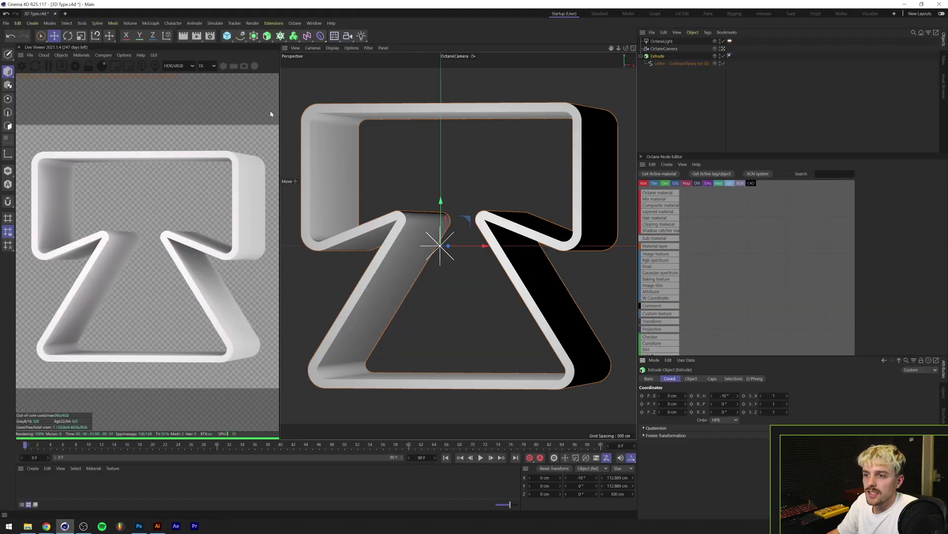
Start a new project and merge in the 'Letter - Outlined Ready for 3D' Illustrator file
click(66, 14)
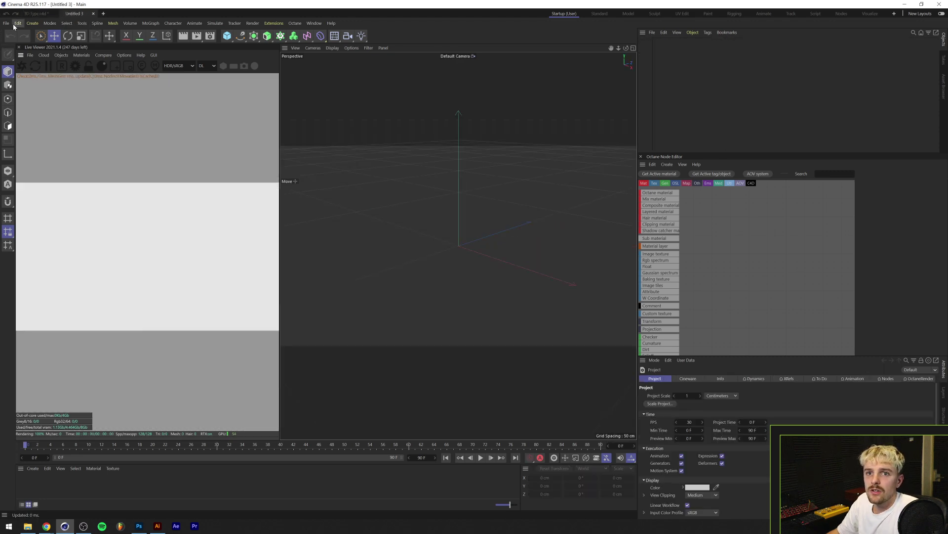
click(6, 23)
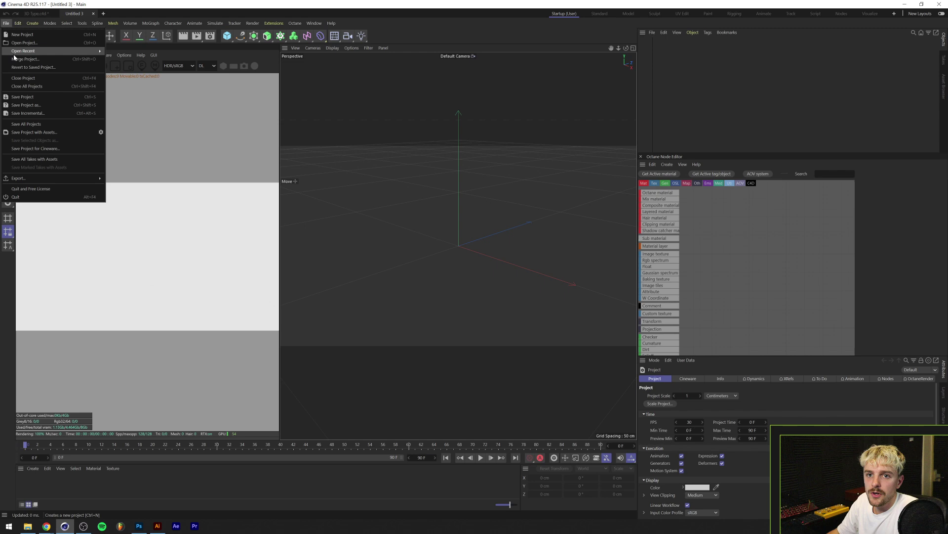
click(37, 60)
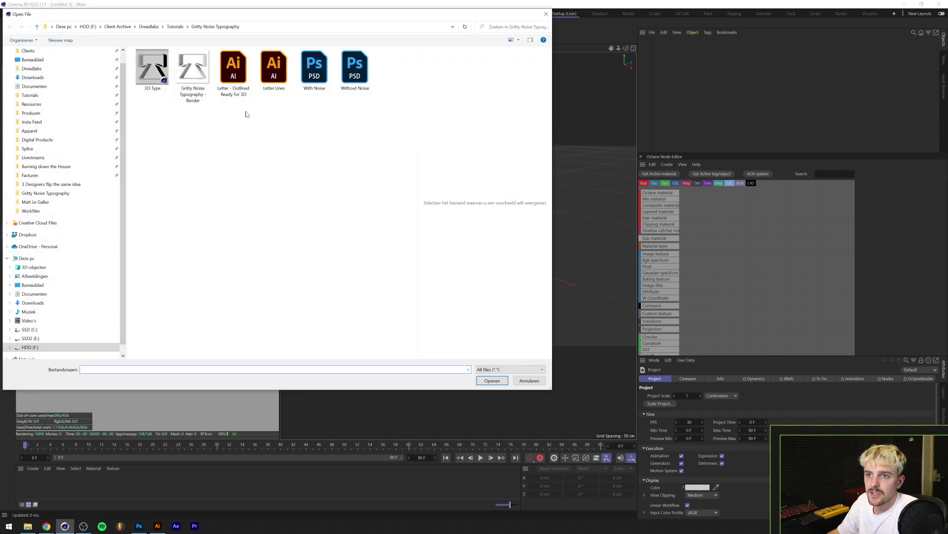
click(240, 83)
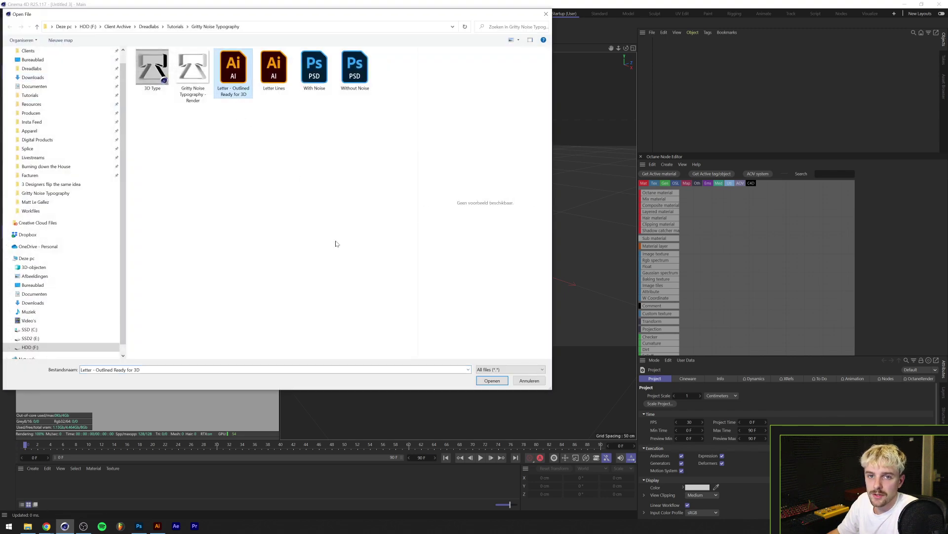
click(500, 383)
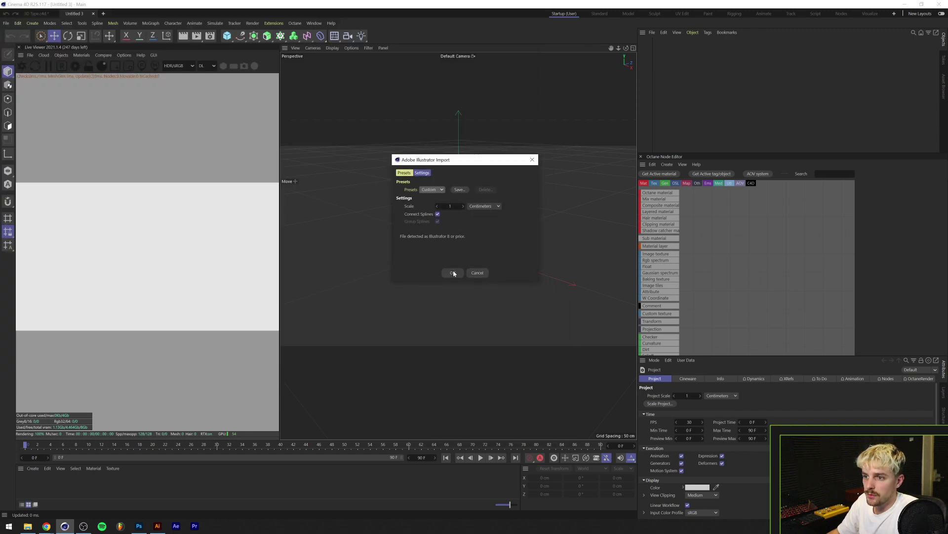
click(453, 273)
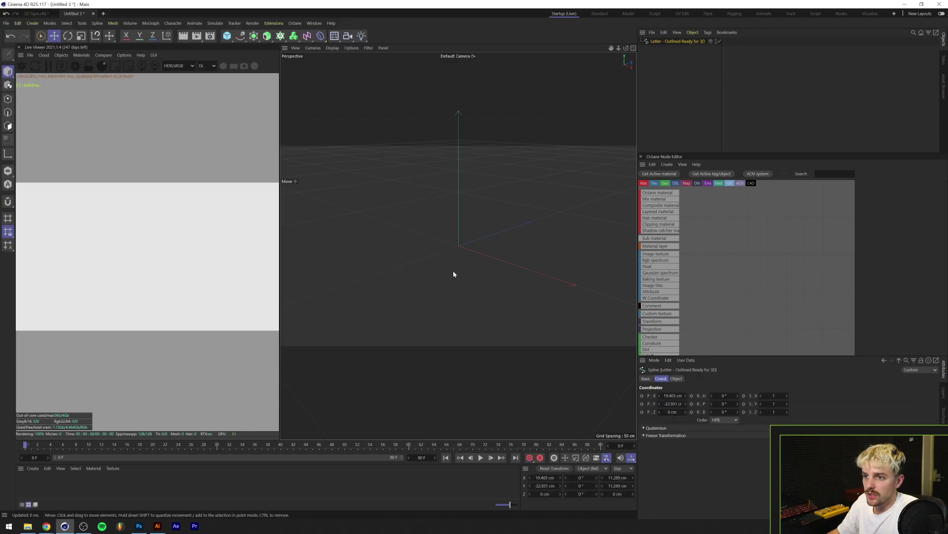
Set the letter spline's position to X 0, Y 0 cm and scale 10 on all axes
click(670, 396)
text(0)
key(Tab)
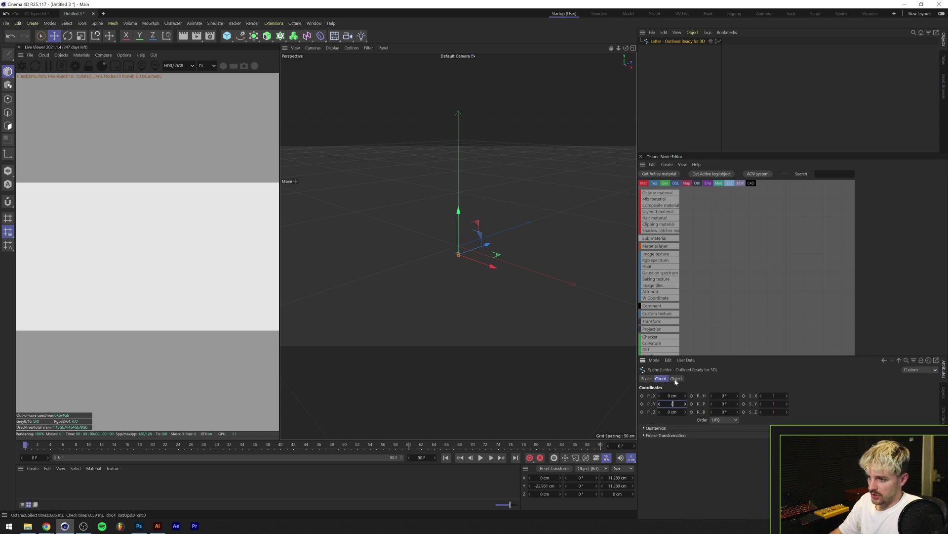
text(0)
key(Tab)
key(Tab)
key(Tab)
key(Tab)
key(Tab)
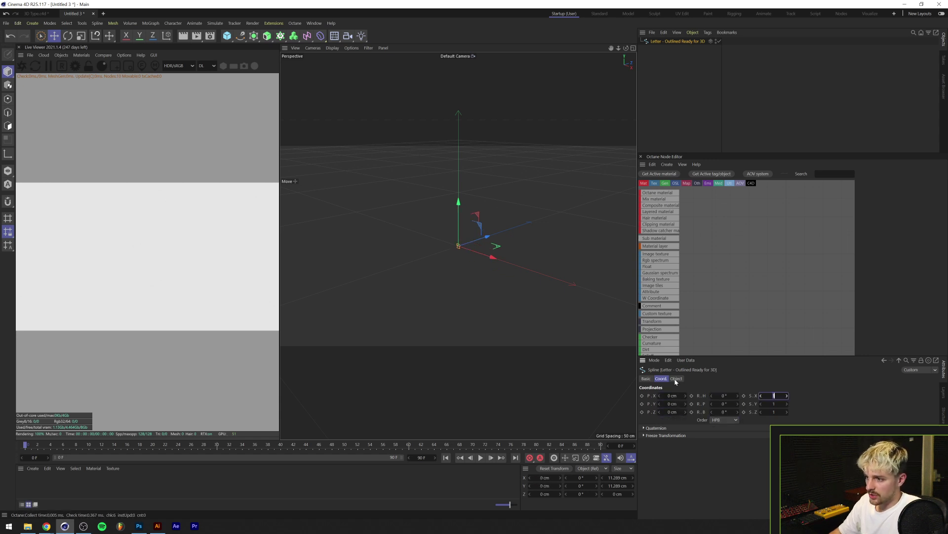
text(10)
key(Tab)
text(10)
key(Tab)
text(10)
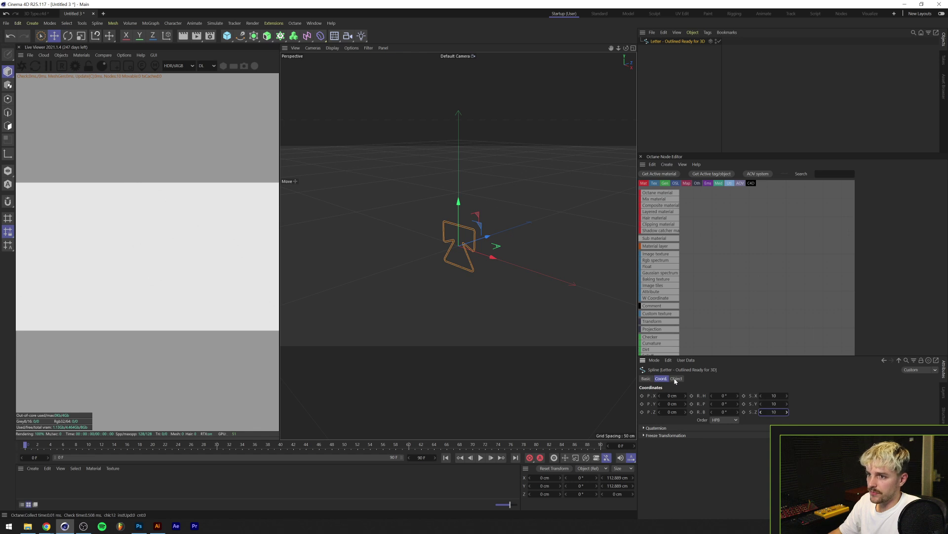
scroll(439, 248, up, 5)
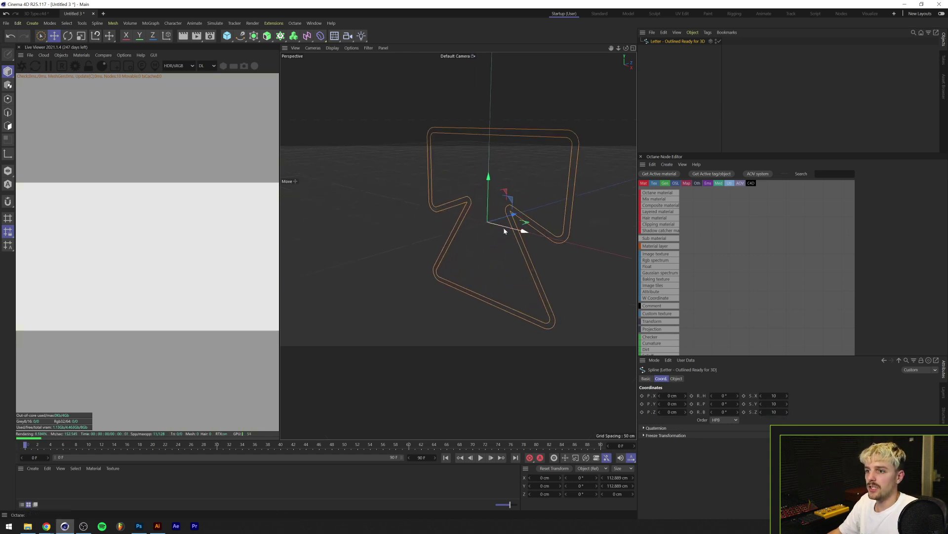
alt+drag(504, 230, 444, 208)
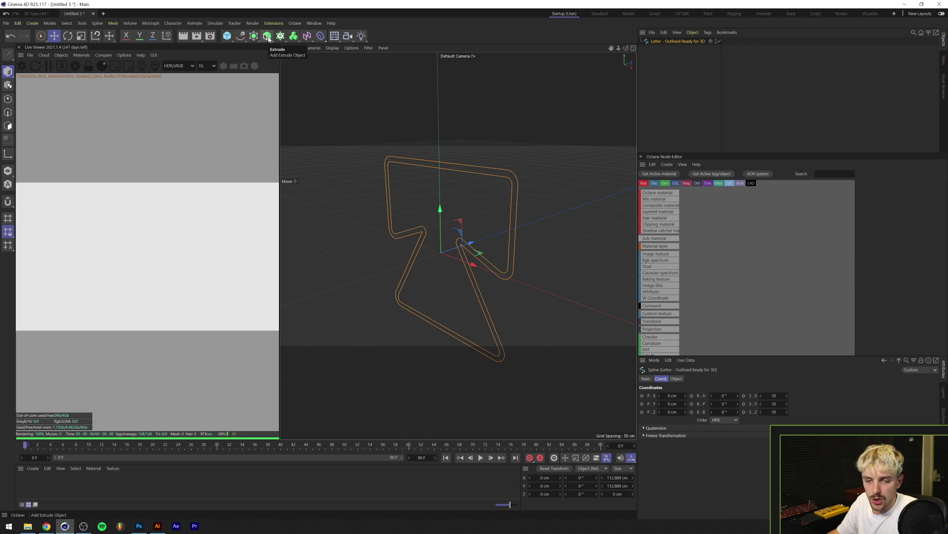
Add an Extrude generator to the letter spline, set its direction to Z, and orbit to a front view
click(267, 38)
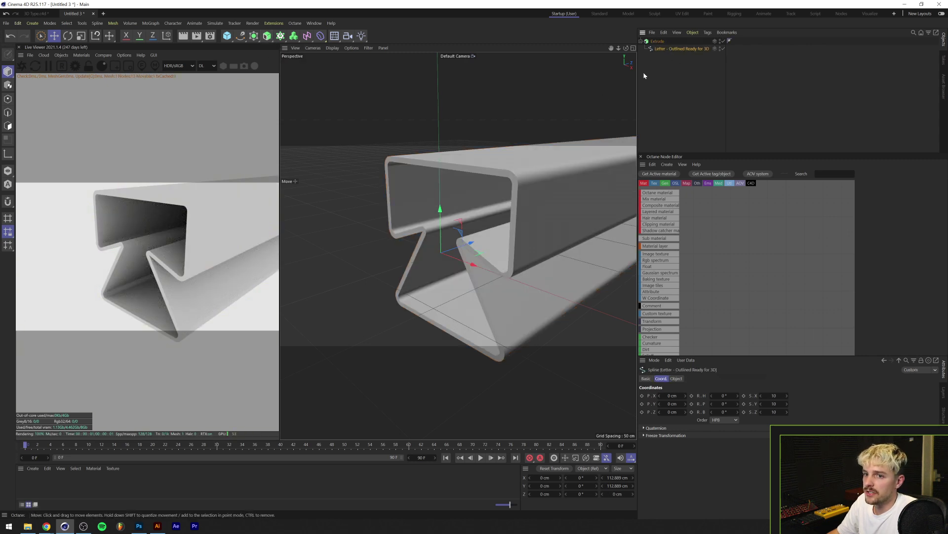
click(657, 41)
click(691, 380)
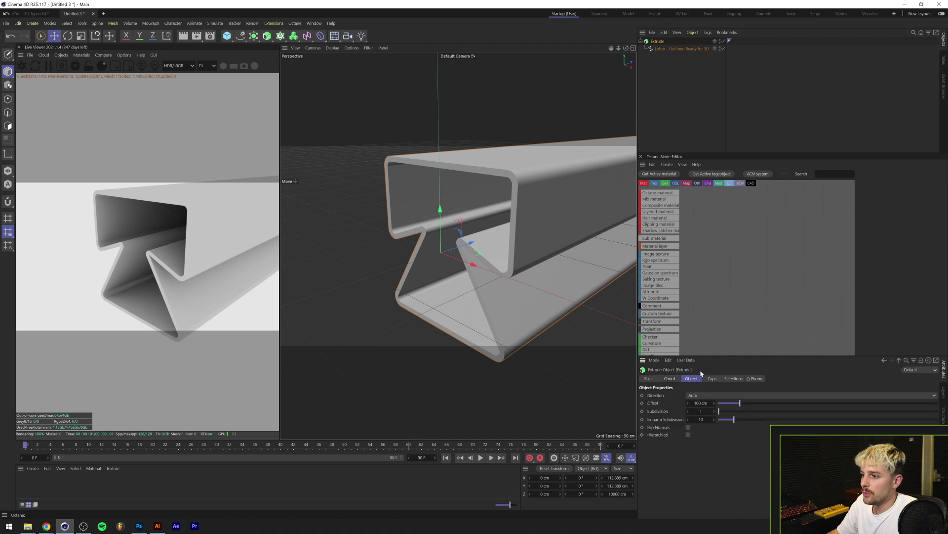
click(701, 395)
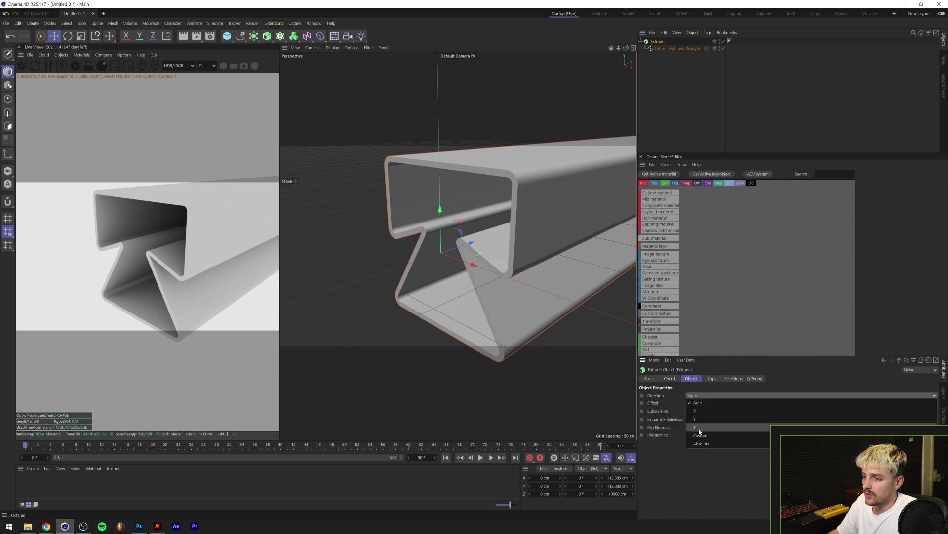
click(699, 427)
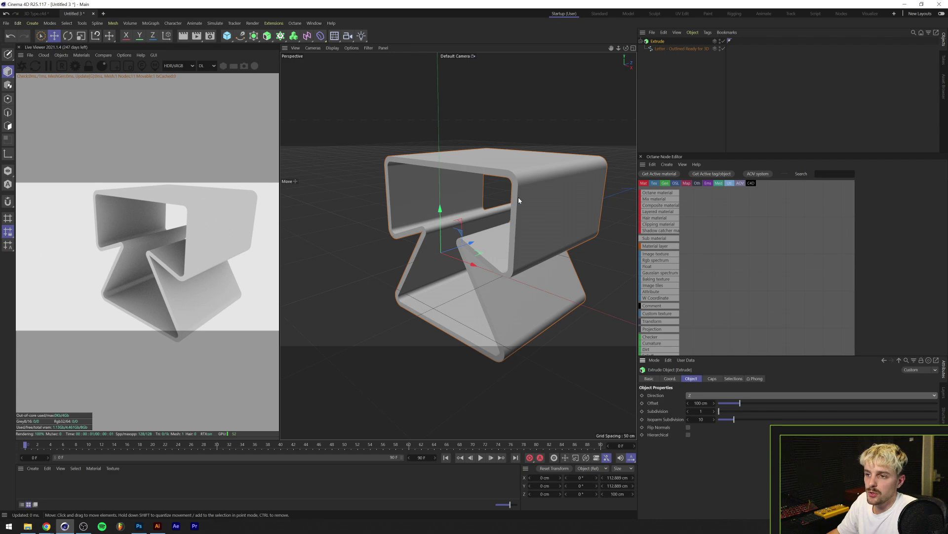
alt+drag(528, 142, 447, 229)
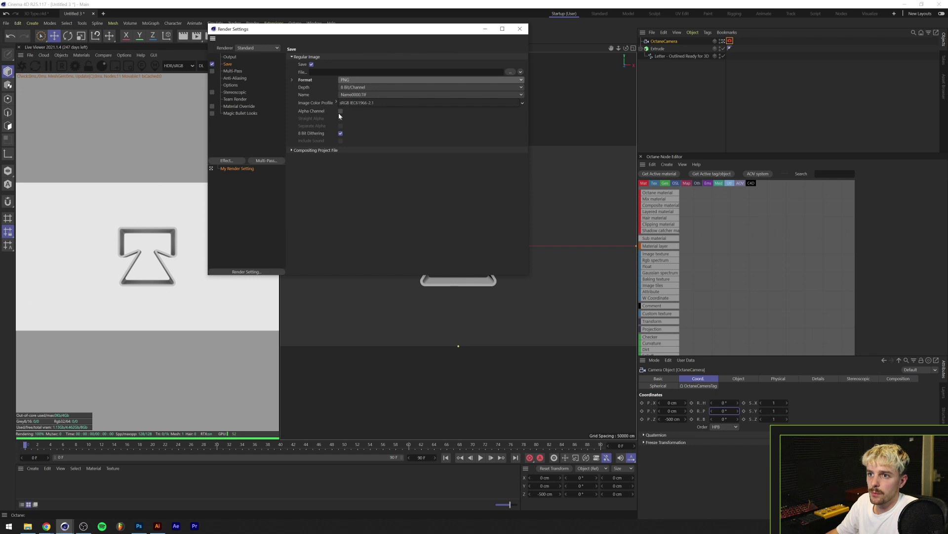
Enable the alpha channel on save and set the render output to 3000 × 300 pixels
click(340, 111)
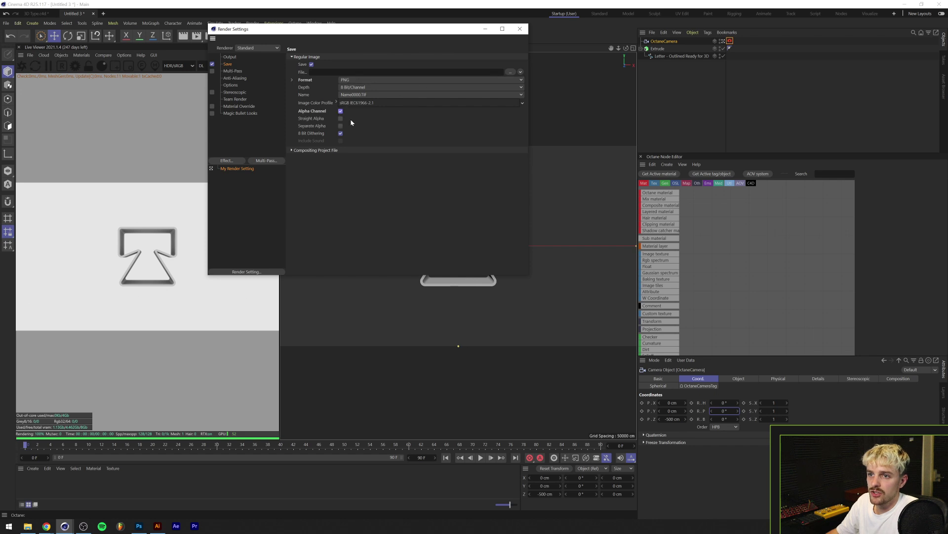
click(226, 57)
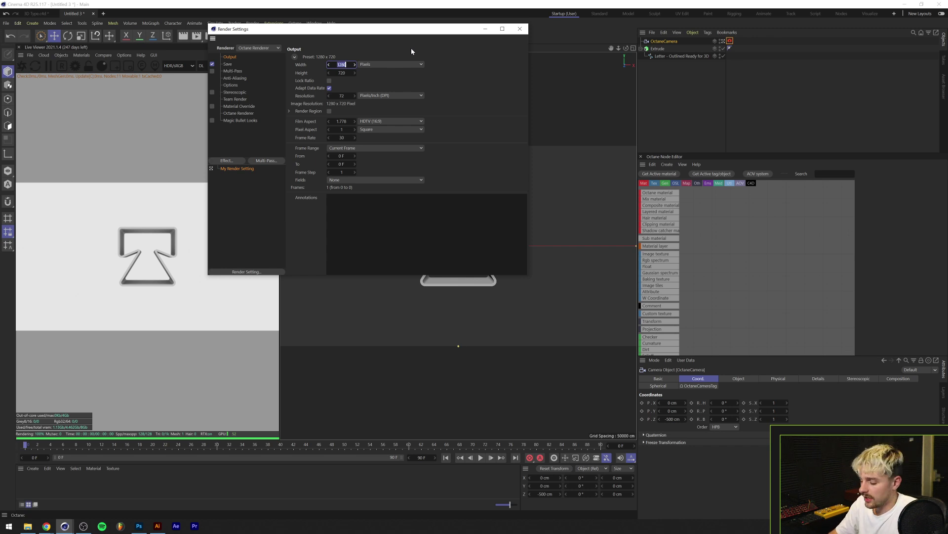
text(3000)
key(Tab)
text(300)
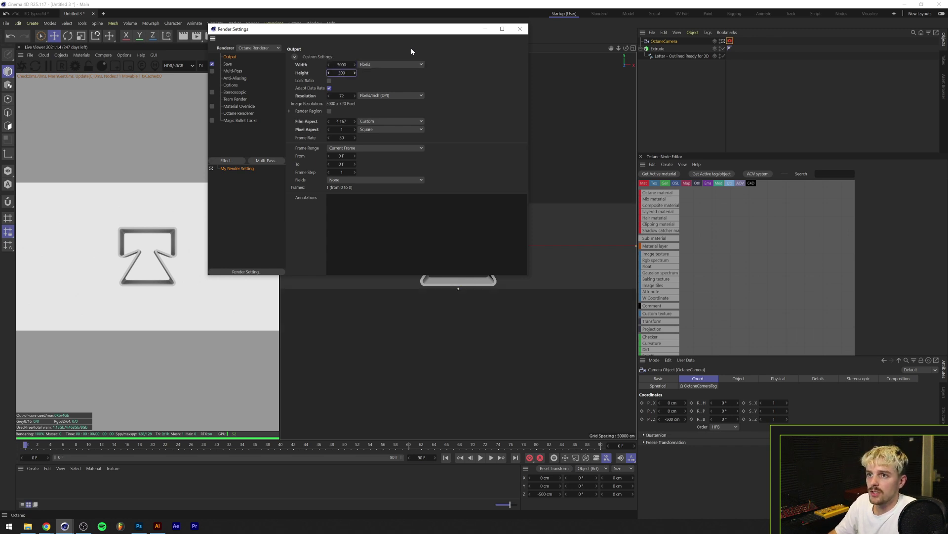
key(Return)
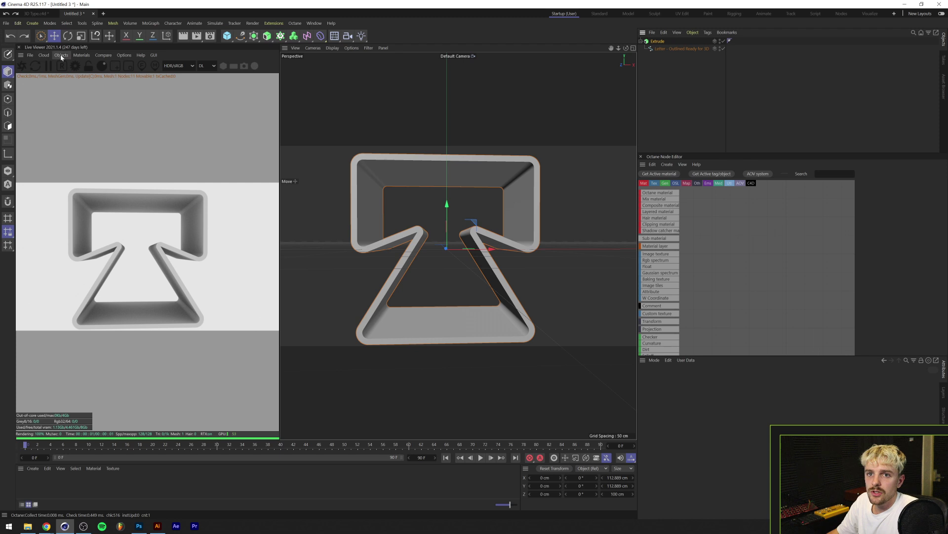
Add an Octane camera to the scene and show its coordinate values
click(62, 55)
click(64, 66)
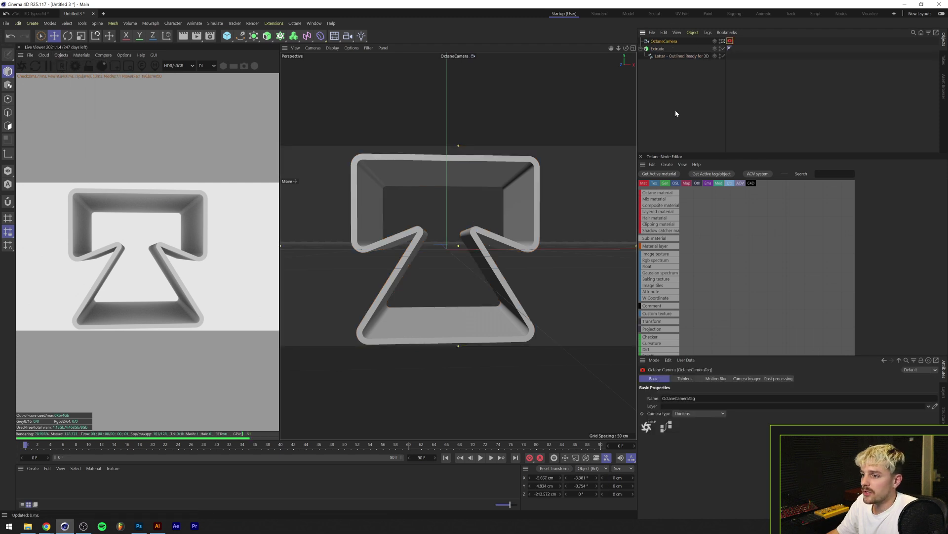
click(664, 41)
click(691, 379)
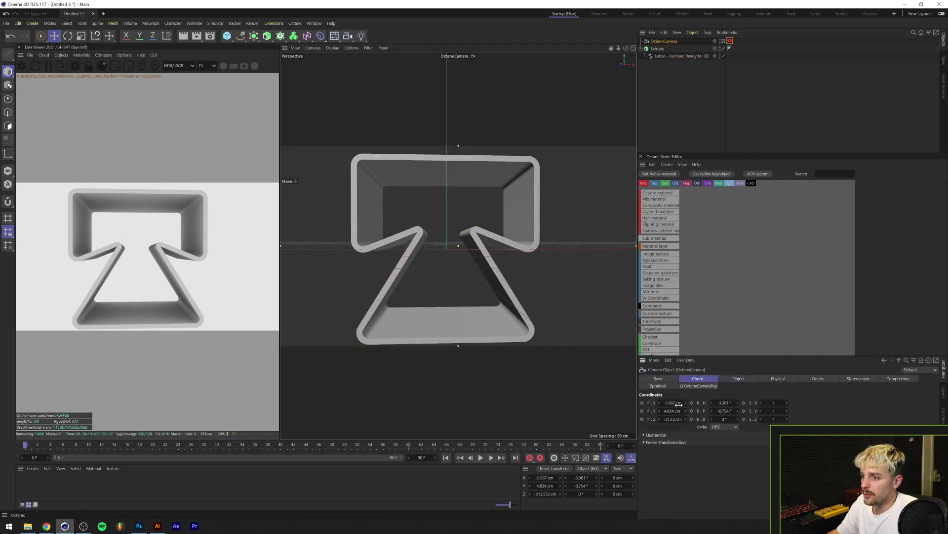
Position the camera at X 0, Y 0, Z -2000 cm
click(672, 402)
text(0)
key(Tab)
text(0)
key(Tab)
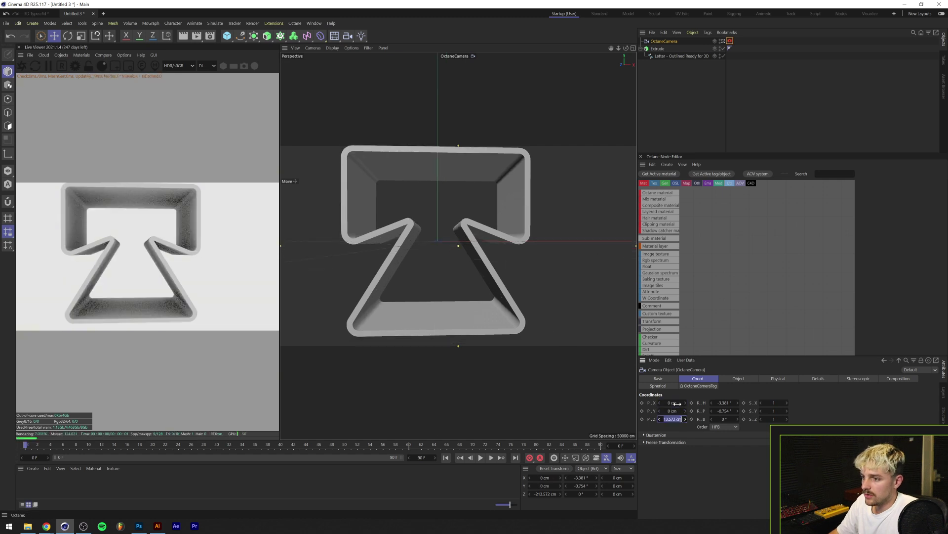
key(BackSpace)
text(-500)
key(Return)
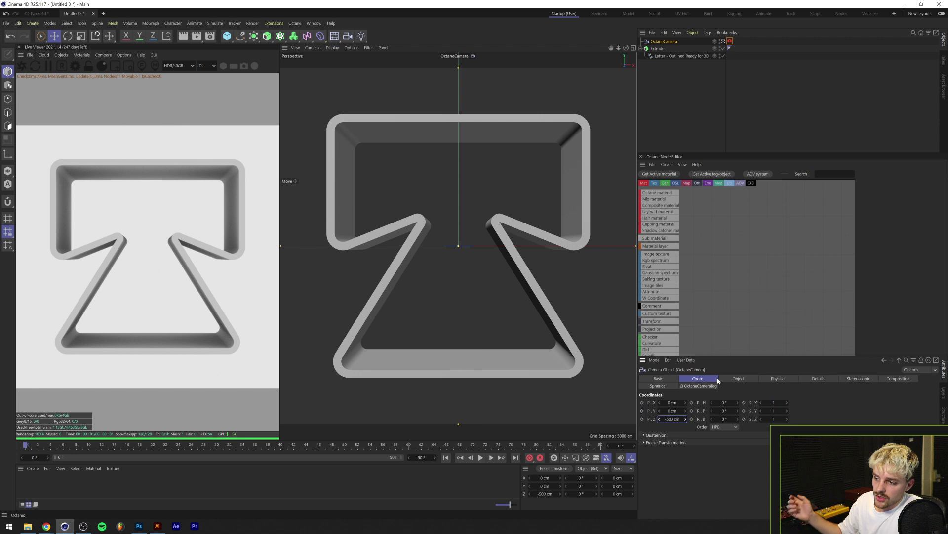
click(672, 419)
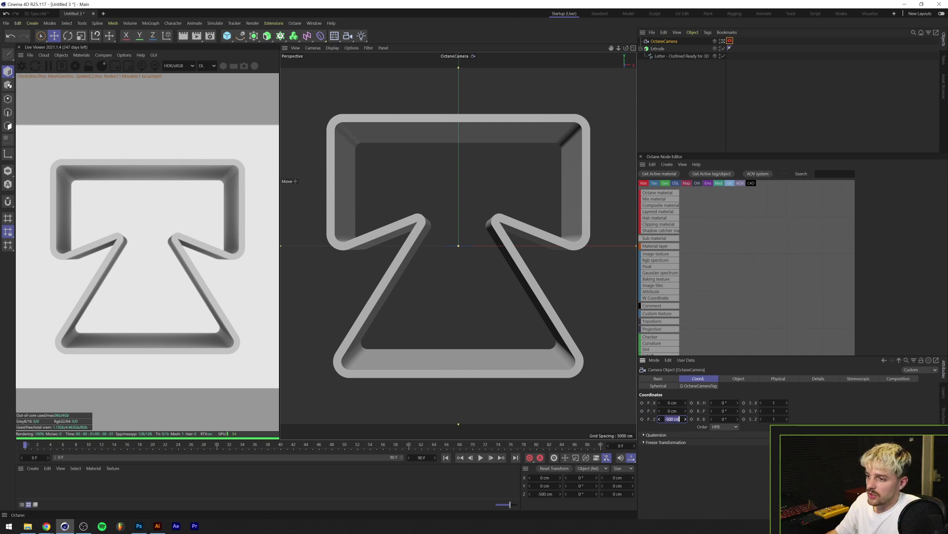
text(-2000)
key(Return)
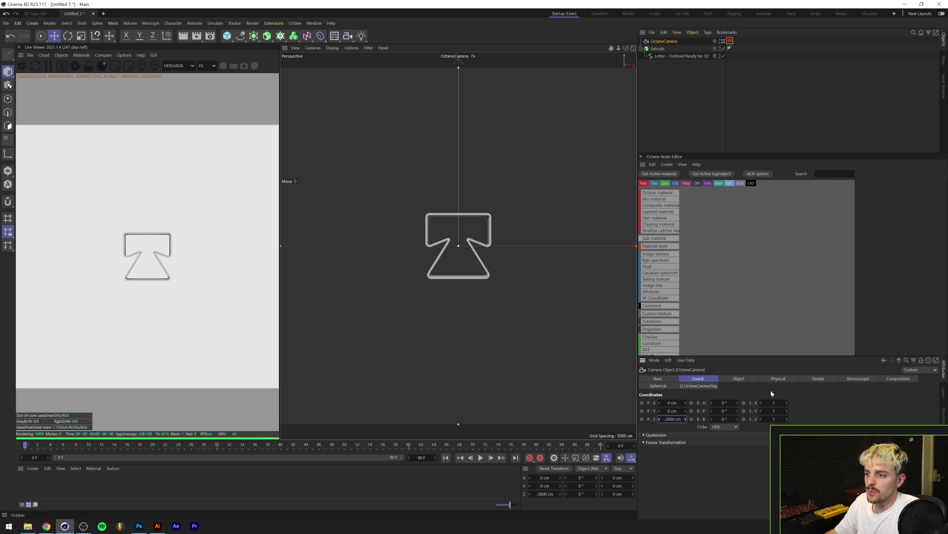
Set the camera's focal length to 500 mm
click(741, 378)
click(712, 412)
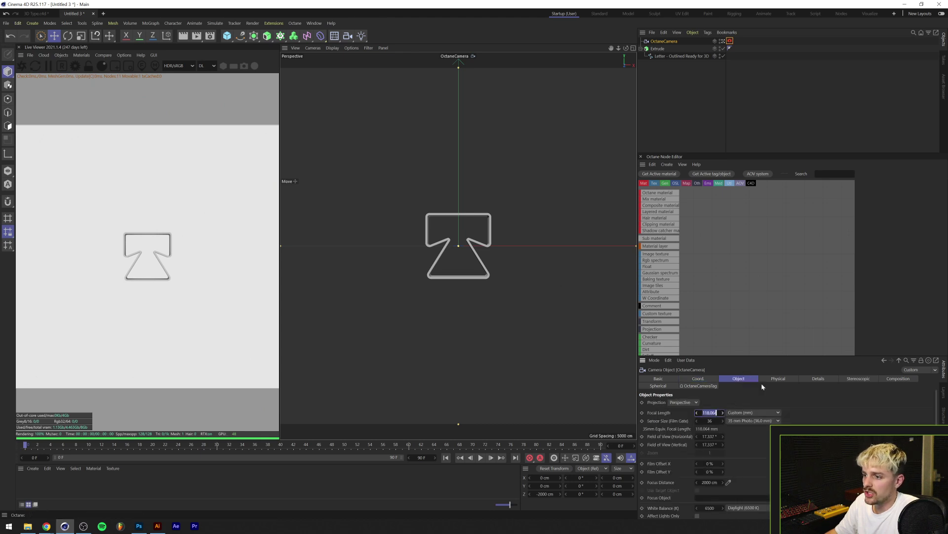
text(500)
key(Return)
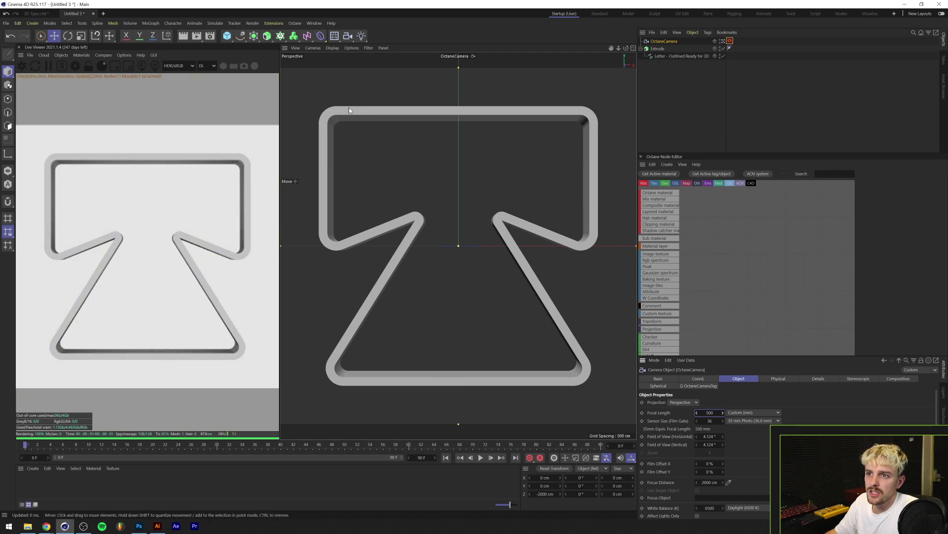
Rotate the Extrude letter to a heading (R.H) of -10°
click(418, 378)
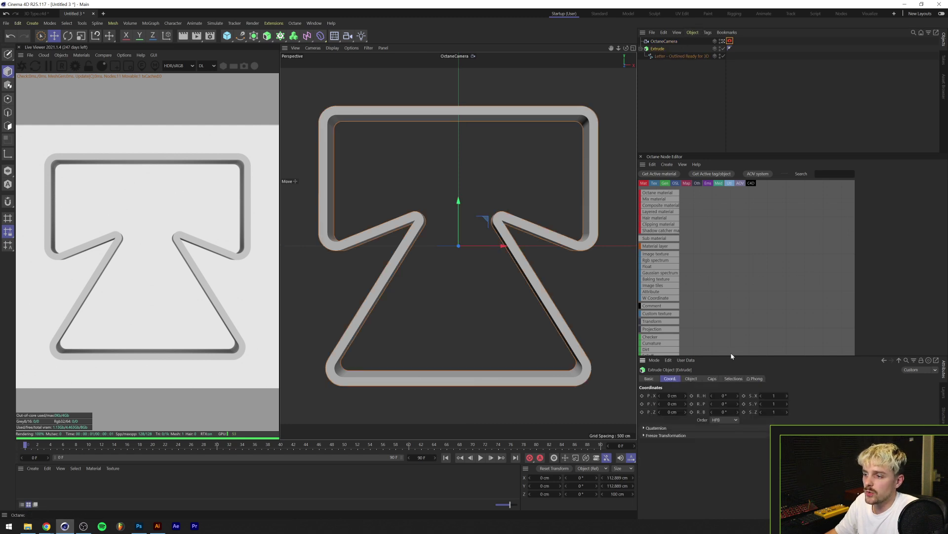
click(724, 395)
key(BackSpace)
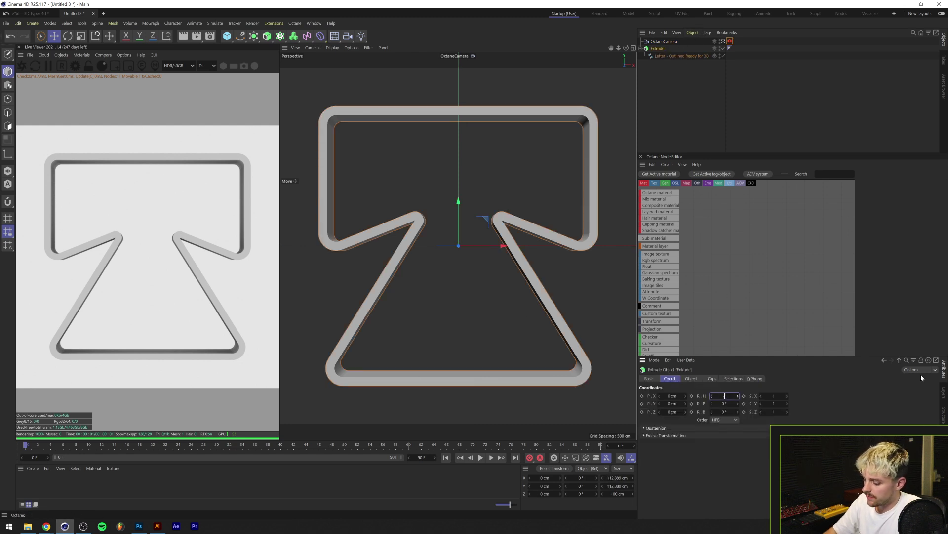
text(-10)
key(Return)
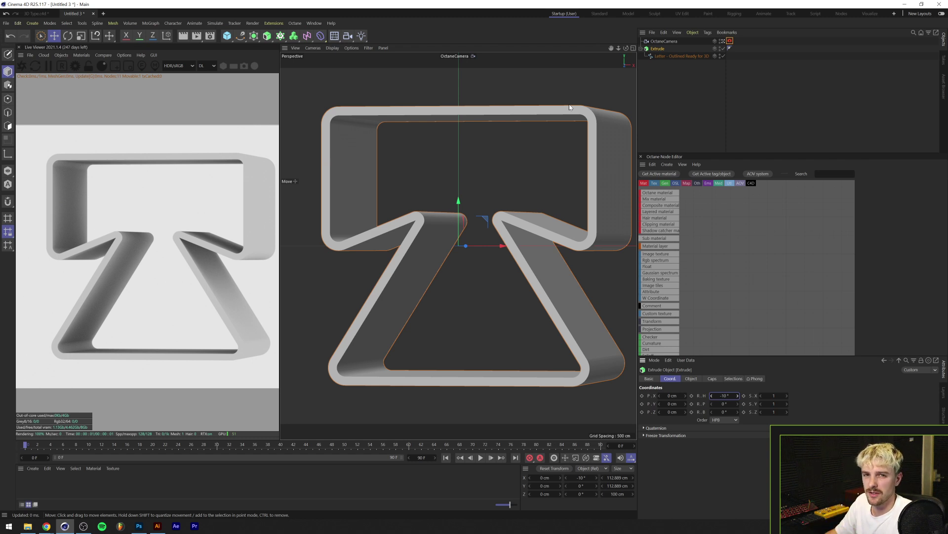
Duplicate the OctaneCamera as OctaneCamera.1 and keep viewing through the original
key(ctrl+c)
key(ctrl+v)
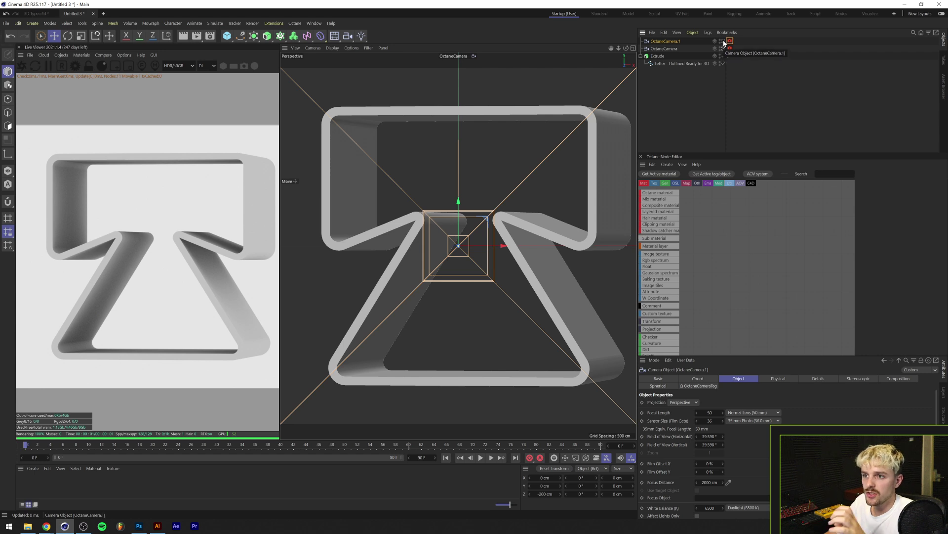
click(724, 43)
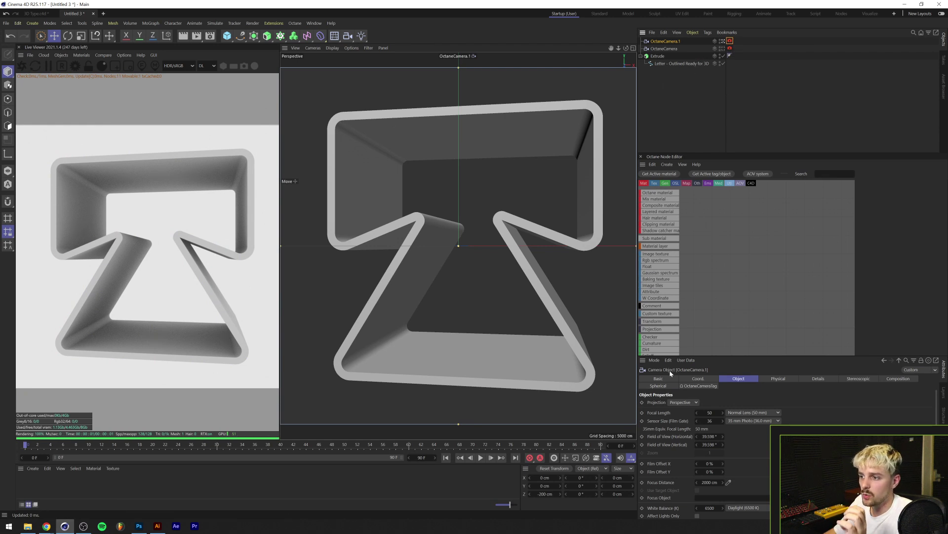
click(728, 48)
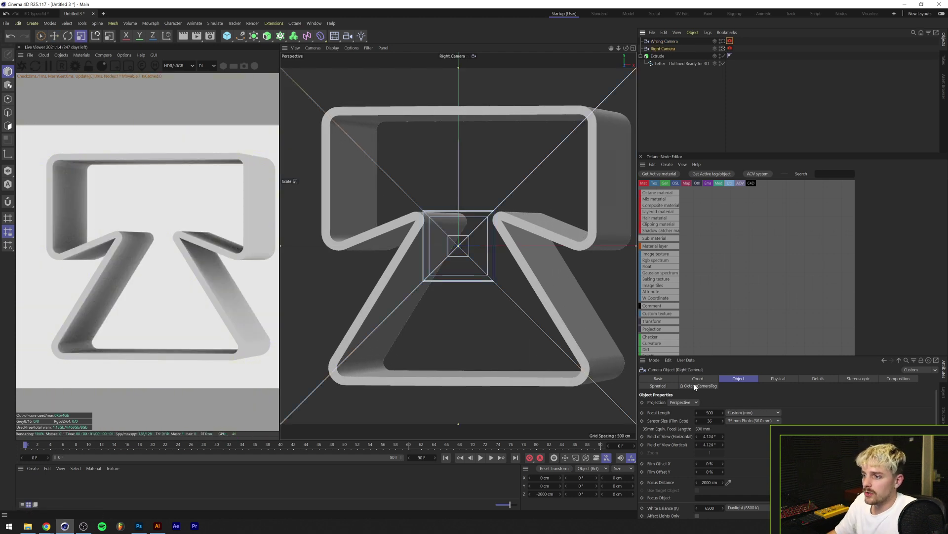
Set the Right Camera's X position to 6 cm in the Coord. tab
click(695, 379)
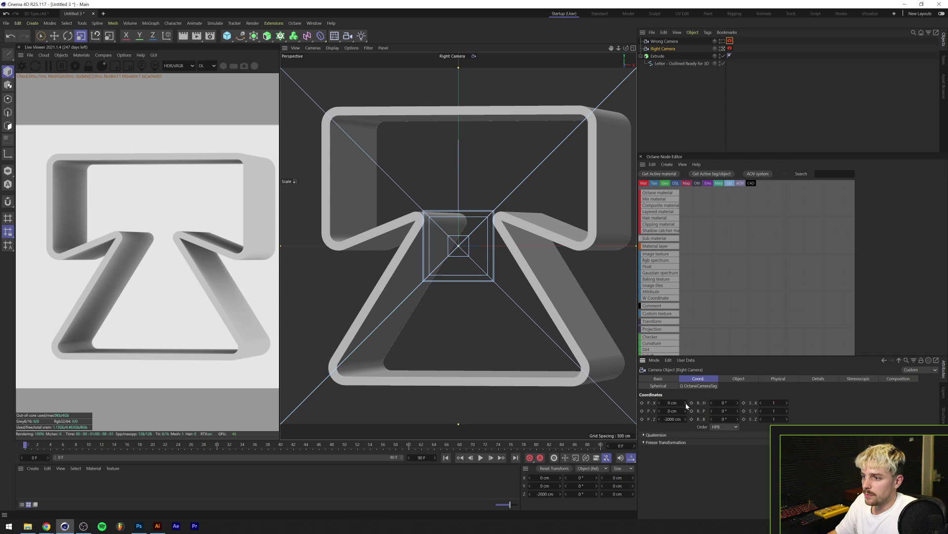
click(686, 404)
drag(663, 403, 645, 403)
Enable the Alpha channel in Octane's Kernel settings for a transparent background
click(75, 66)
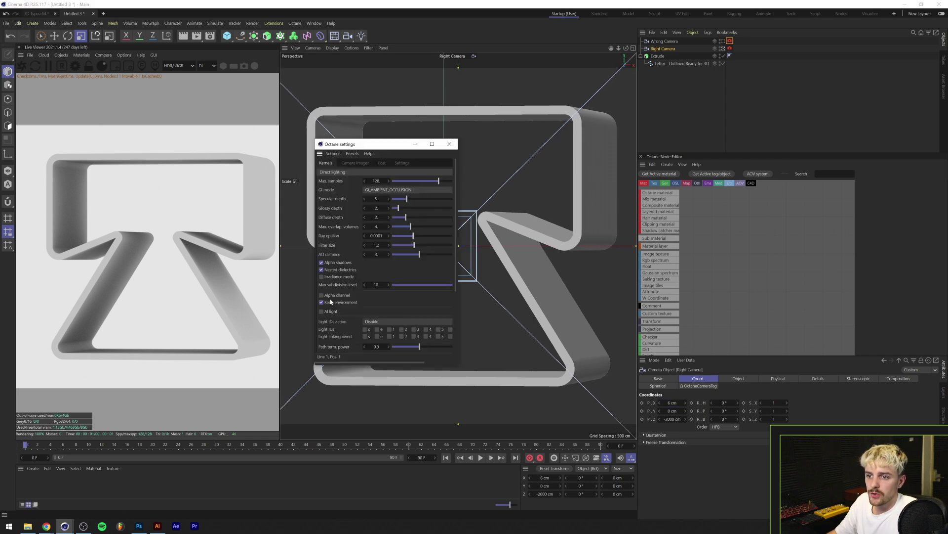
click(333, 296)
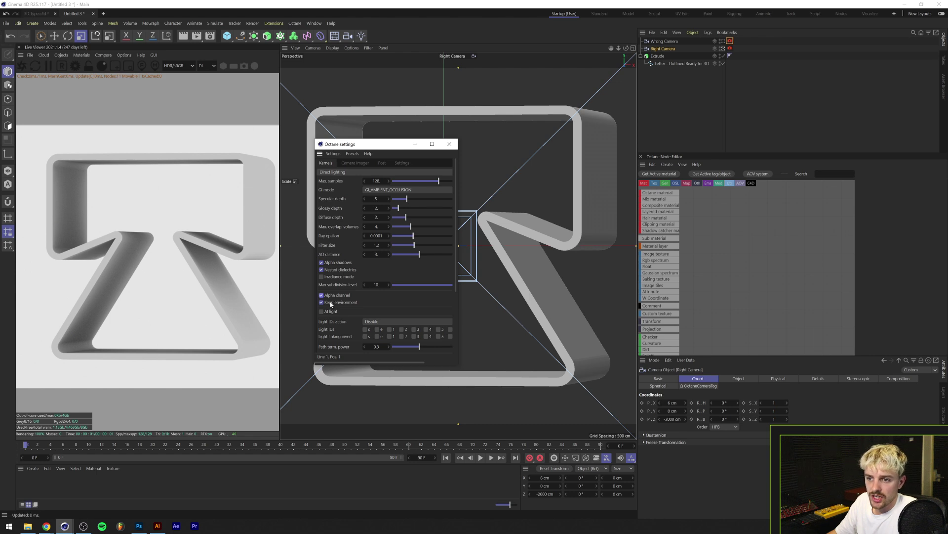
click(449, 144)
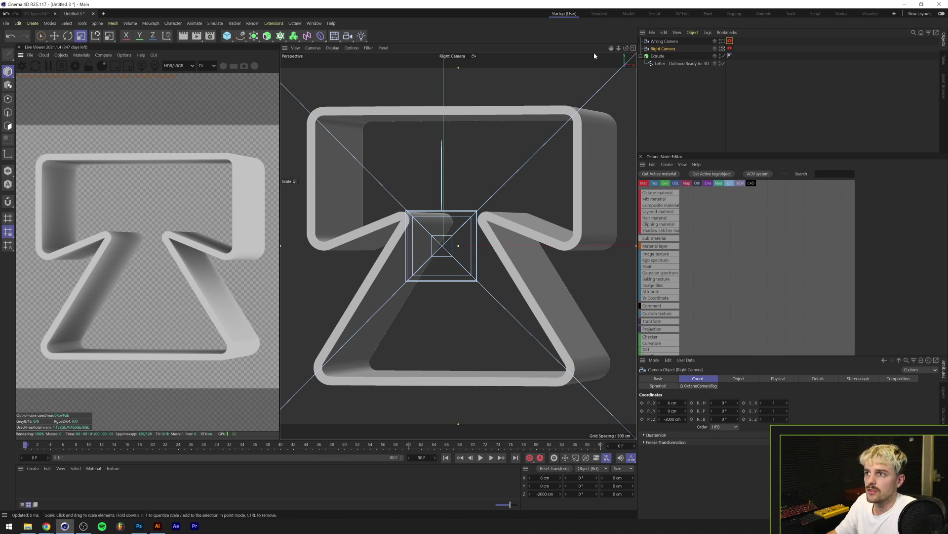
Add an Octane Arealight and move it toward the camera in Top view
click(634, 48)
click(61, 55)
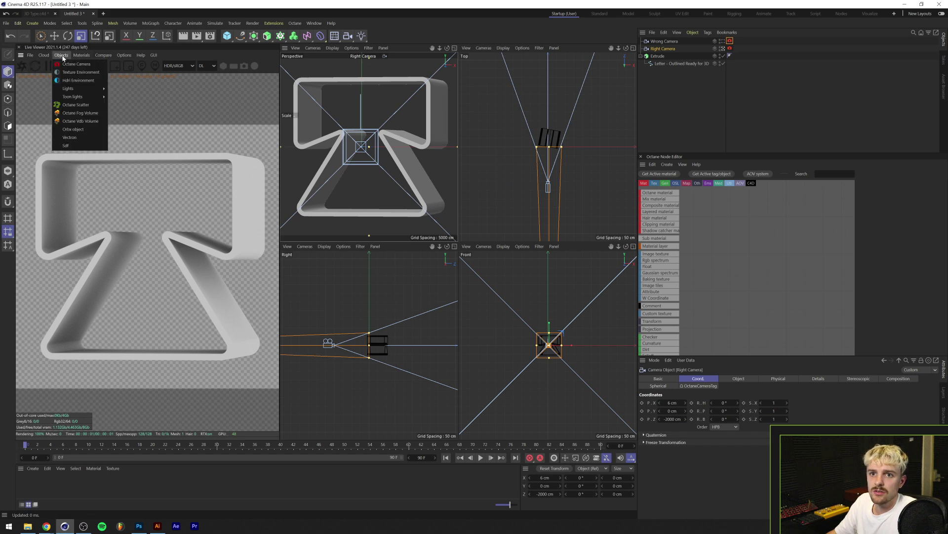
mouse_move(72, 98)
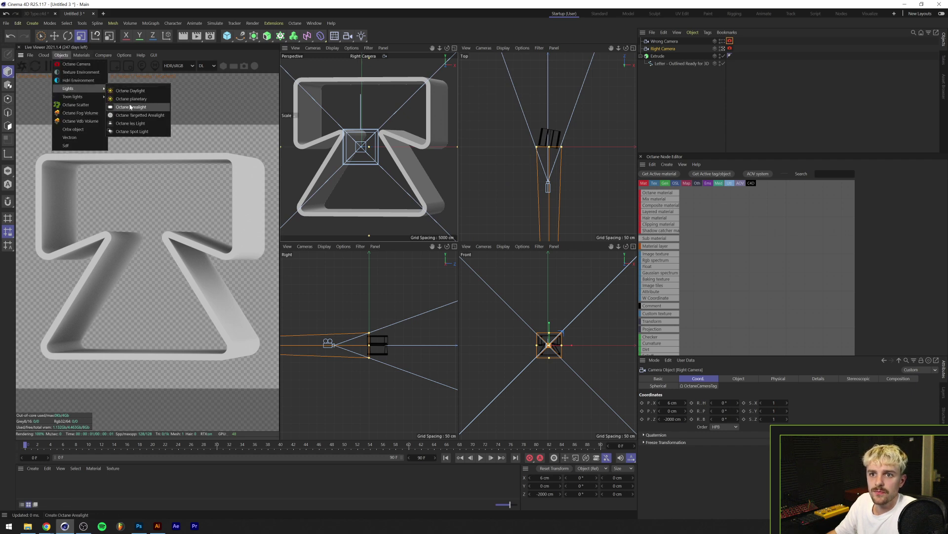
click(128, 105)
key(e)
drag(554, 139, 554, 161)
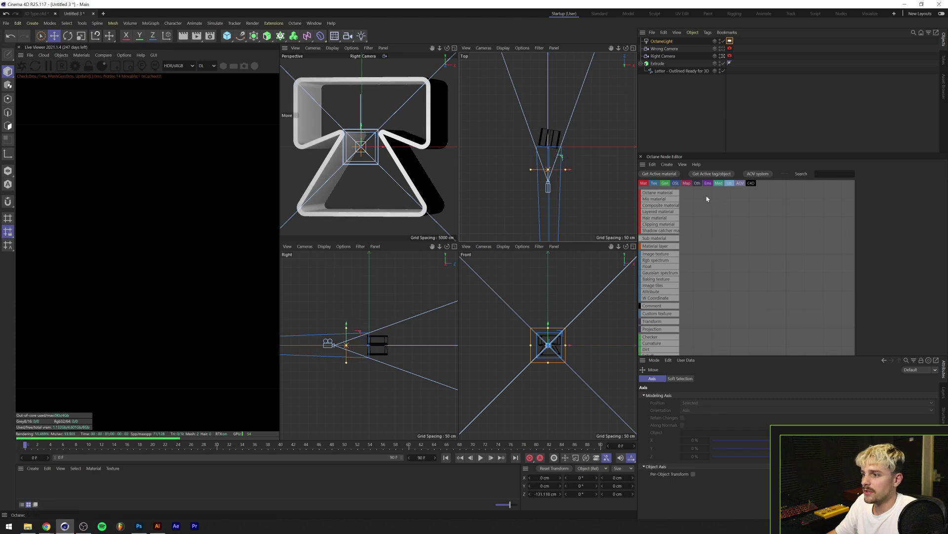
Hide the area light from the camera and raise its Power to about 7.8
click(730, 41)
click(731, 378)
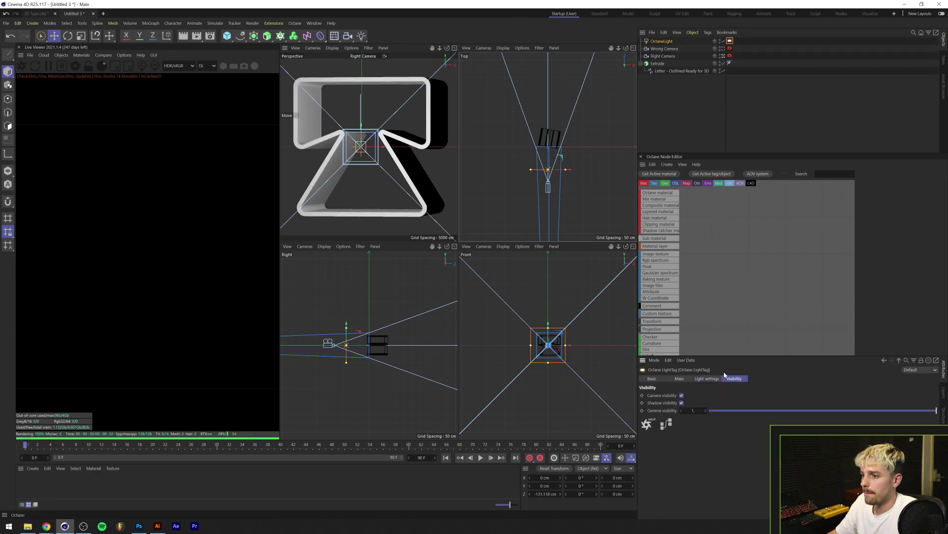
click(681, 395)
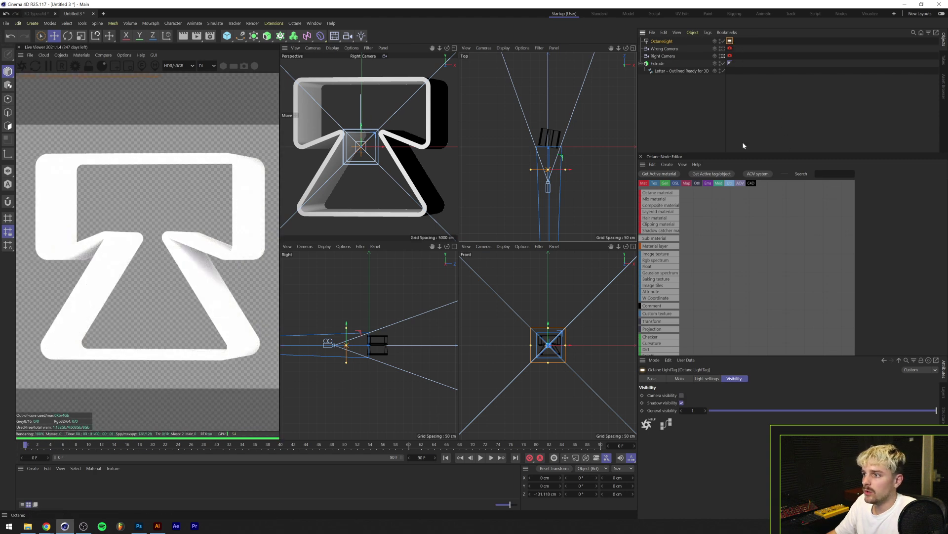
click(707, 378)
drag(882, 395, 843, 396)
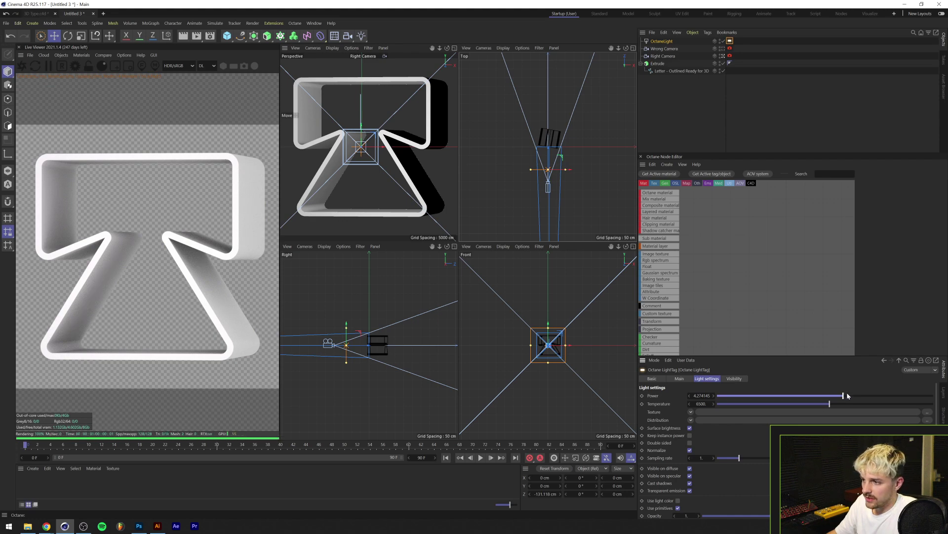
drag(848, 395, 850, 395)
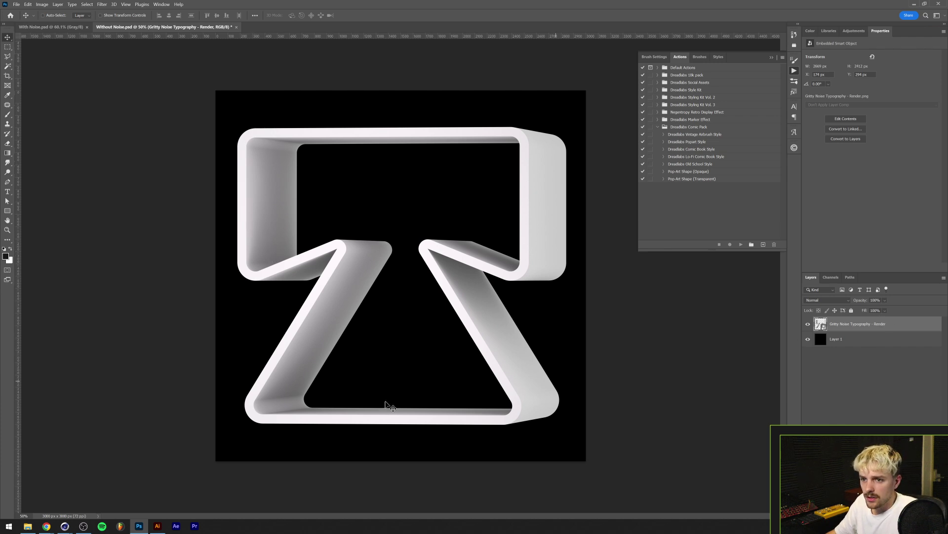
Check the reference tweet in Chrome, then go back to Photoshop's Layer menu
mouse_move(48, 528)
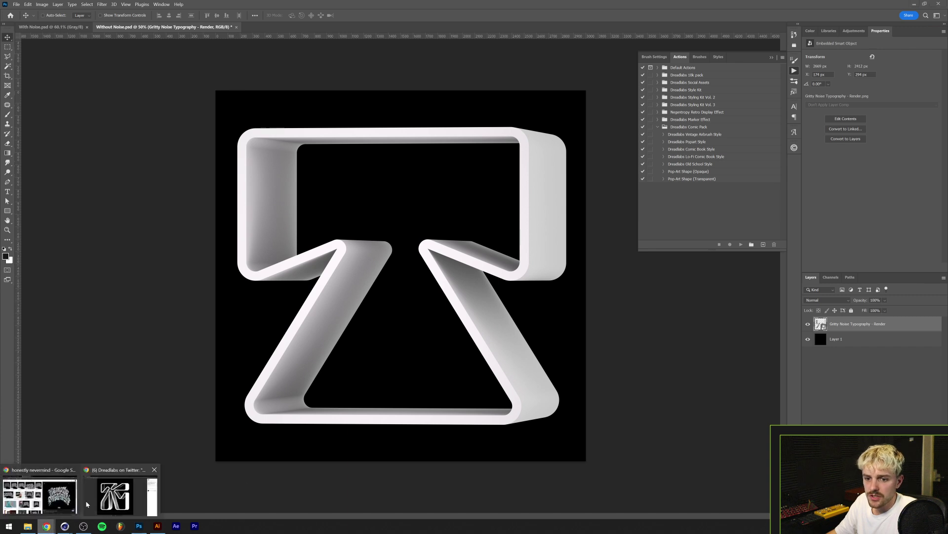
click(116, 496)
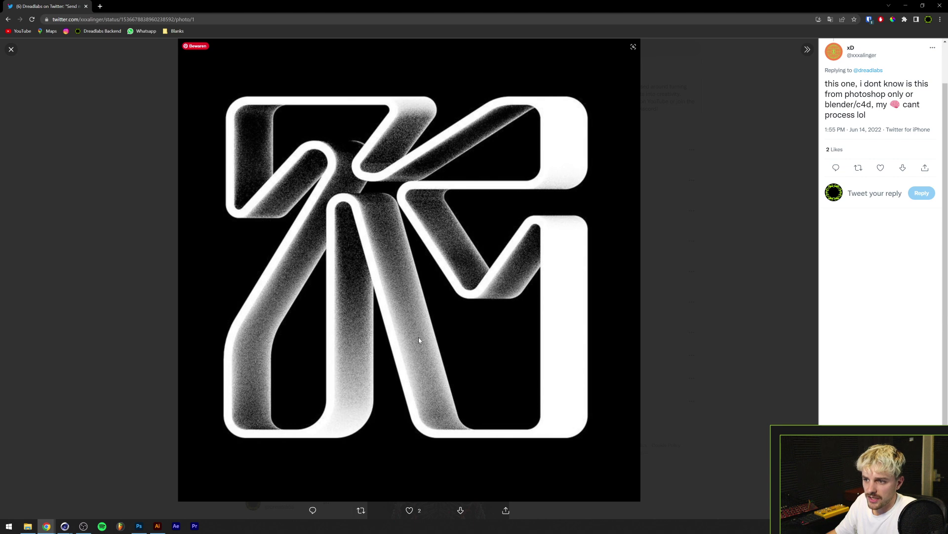
click(138, 525)
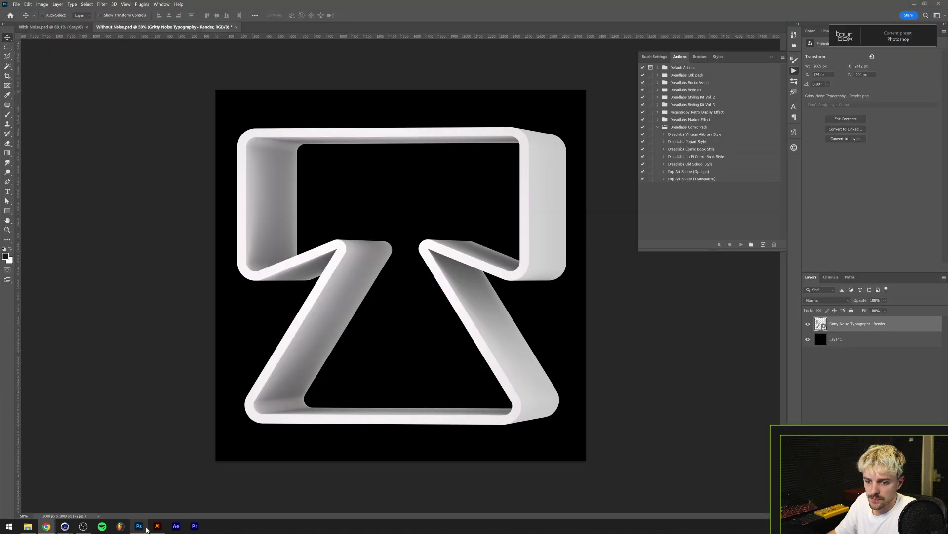
click(58, 4)
Add a Screen-mode Inner Glow at 100% opacity, about 95 px size, with adjusted Range
mouse_move(70, 72)
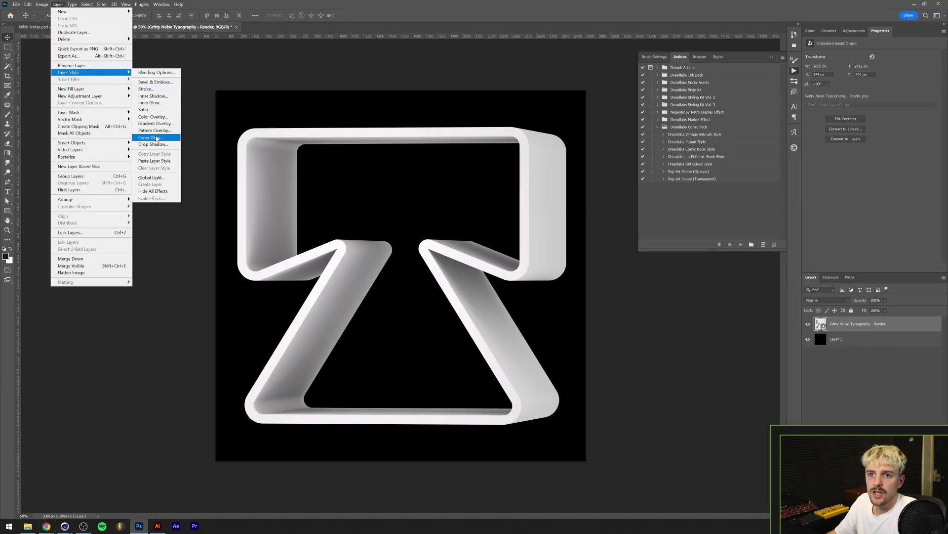
click(151, 103)
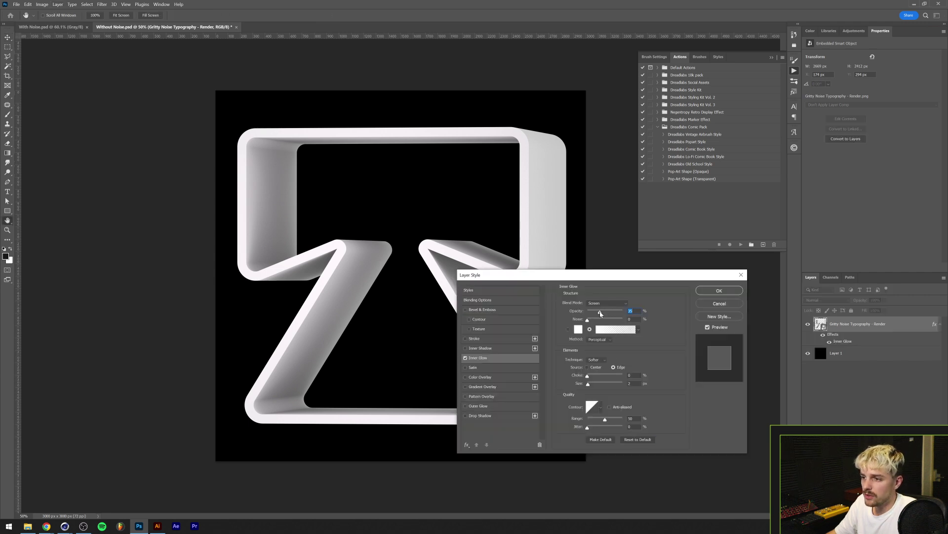
drag(601, 313, 642, 314)
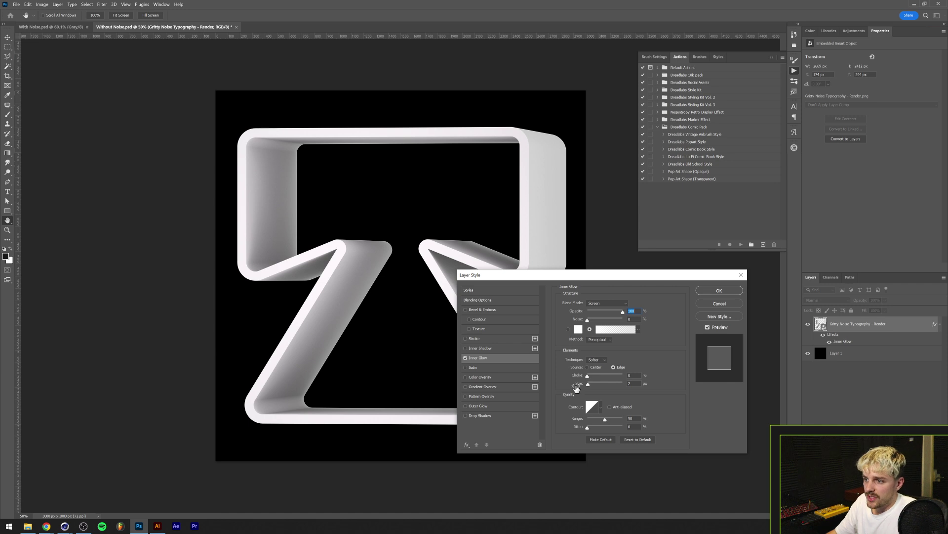
drag(589, 384, 606, 382)
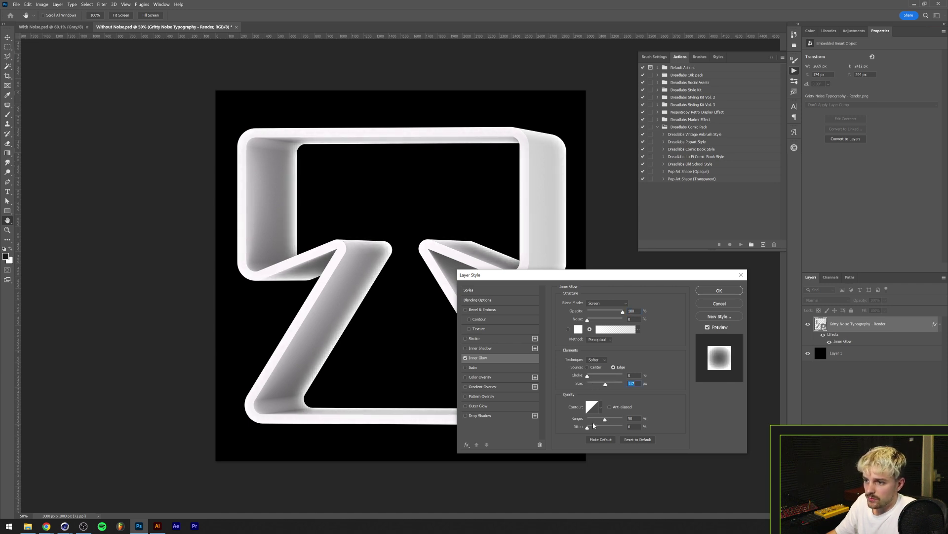
mouse_move(606, 420)
mouse_down()
mouse_move(595, 419)
mouse_move(612, 419)
mouse_up()
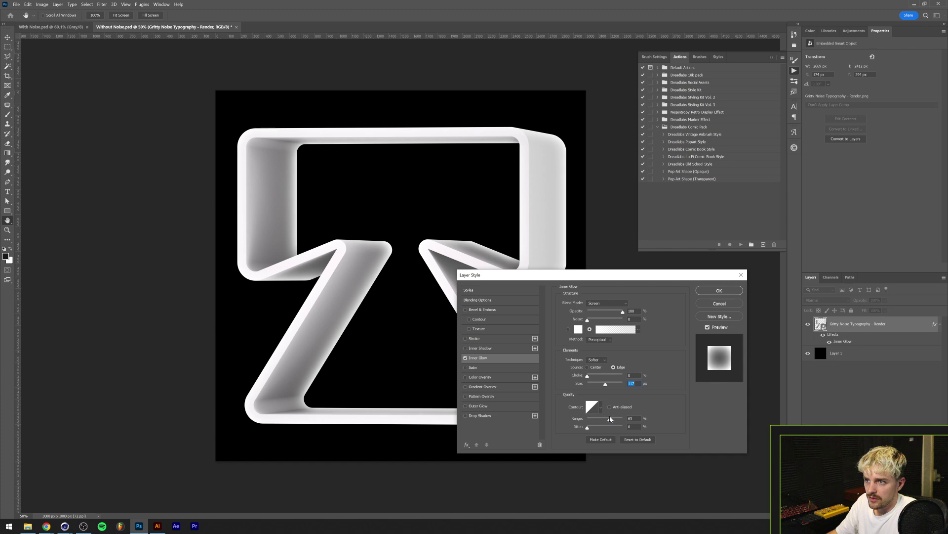
Confirm the inner glow and darken the shadows with a Curves midpoint pulled down
key(Return)
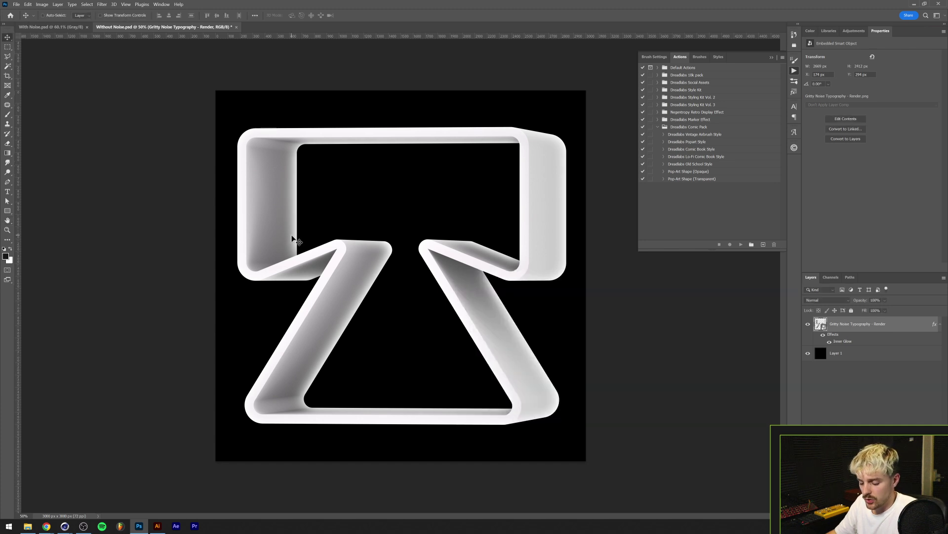
key(ctrl+m)
drag(485, 104, 750, 215)
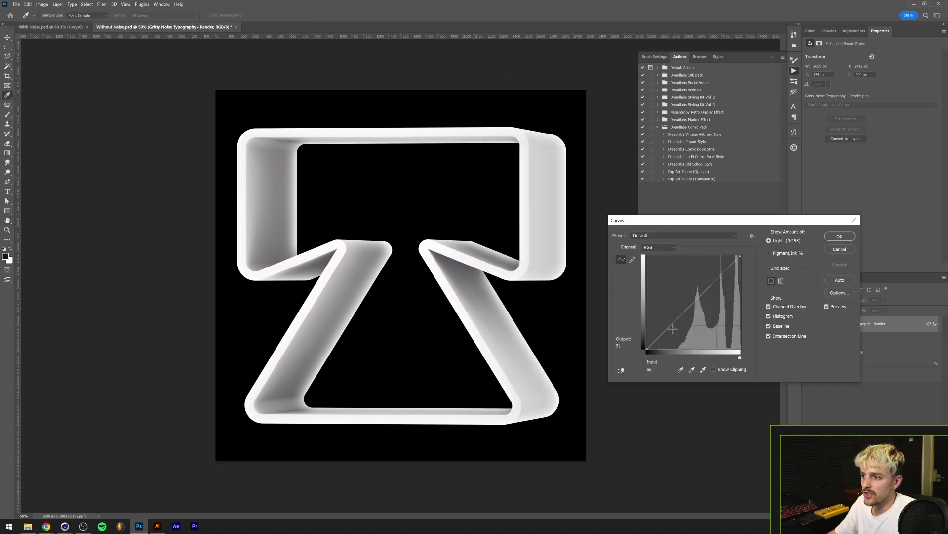
drag(678, 319, 700, 335)
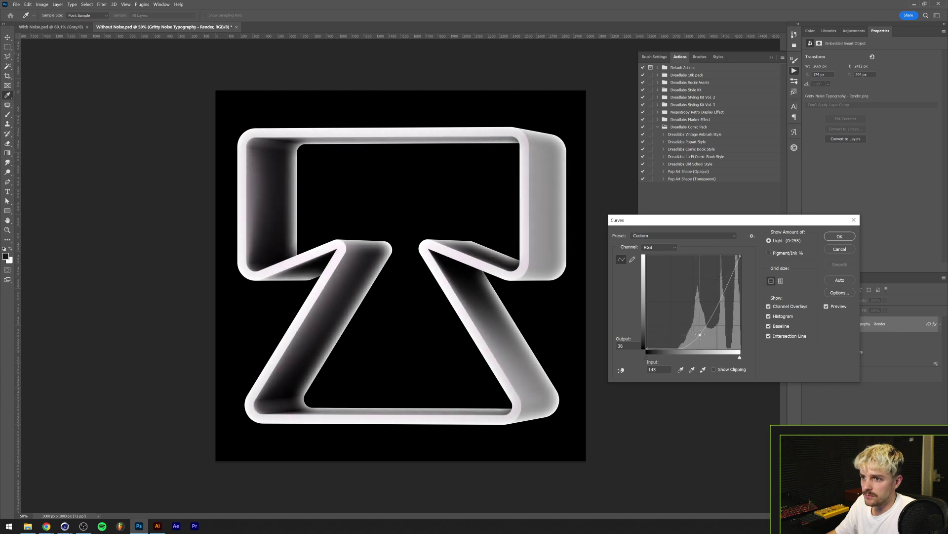
key(Return)
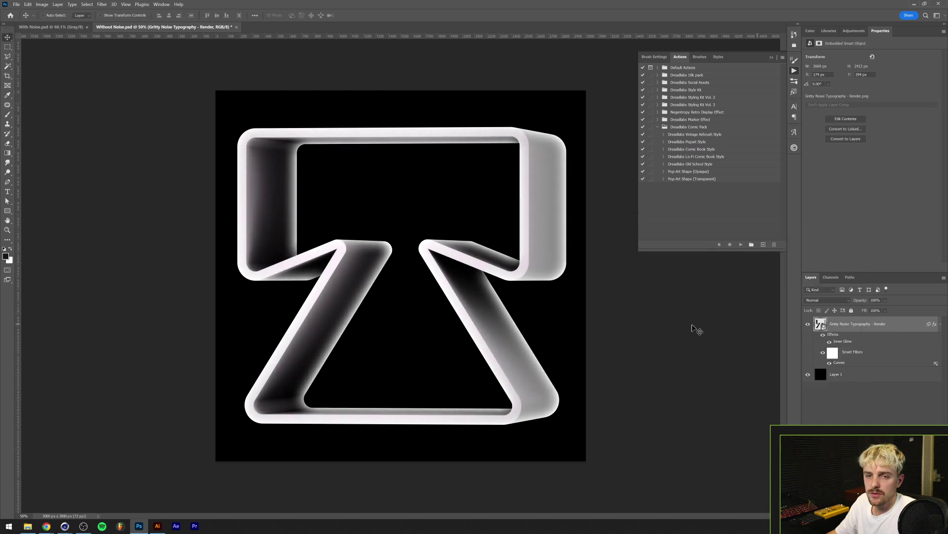
Apply Add Noise with Uniform, Monochromatic grain
click(103, 5)
mouse_move(163, 113)
click(198, 113)
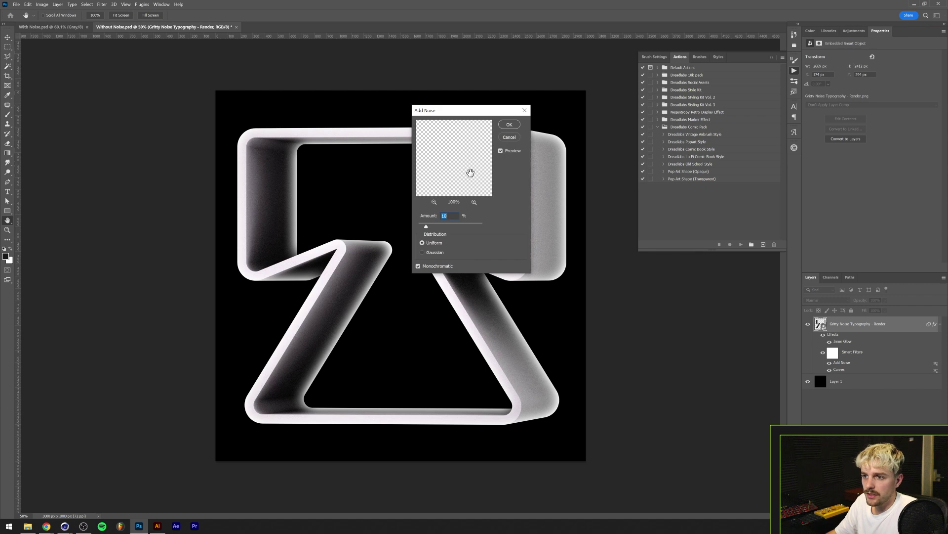
click(508, 125)
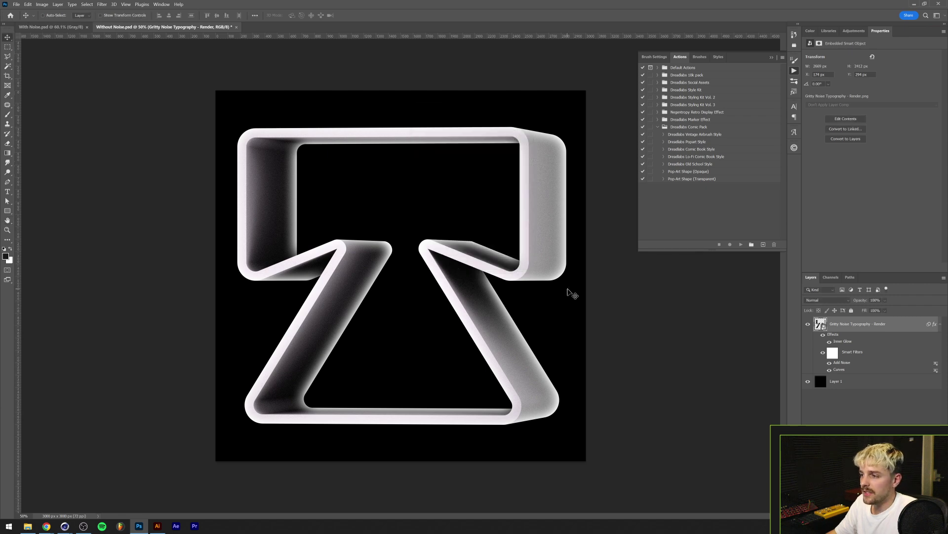
Convert the image to Grayscale, merging the layers
click(42, 5)
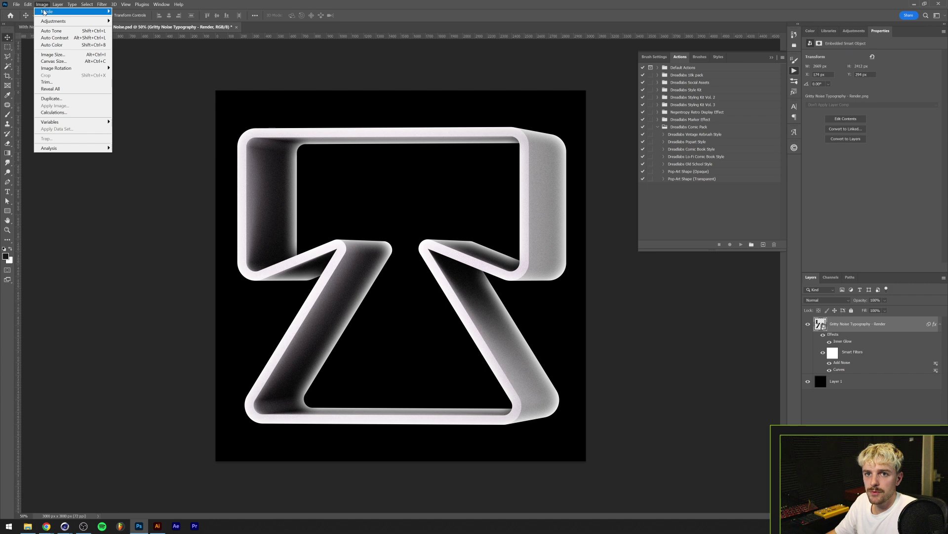
mouse_move(48, 12)
click(129, 19)
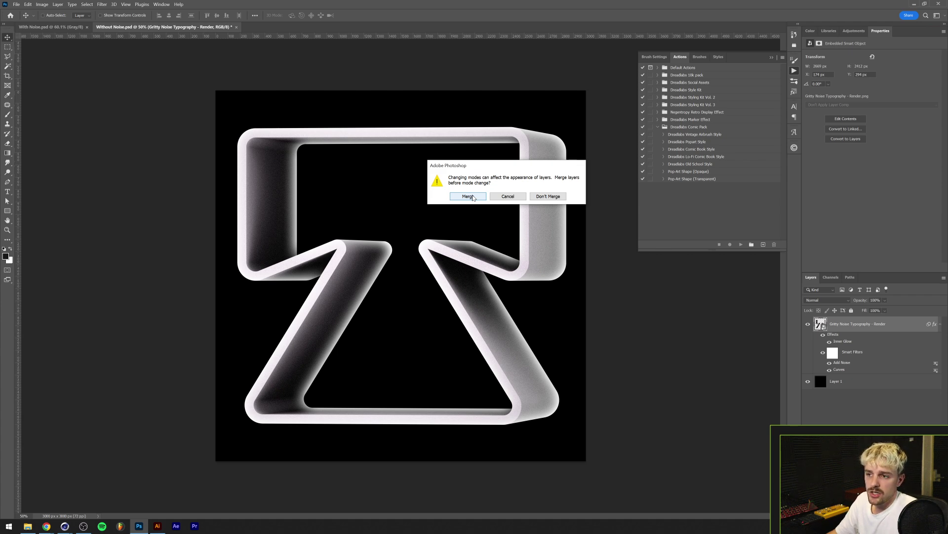
click(467, 196)
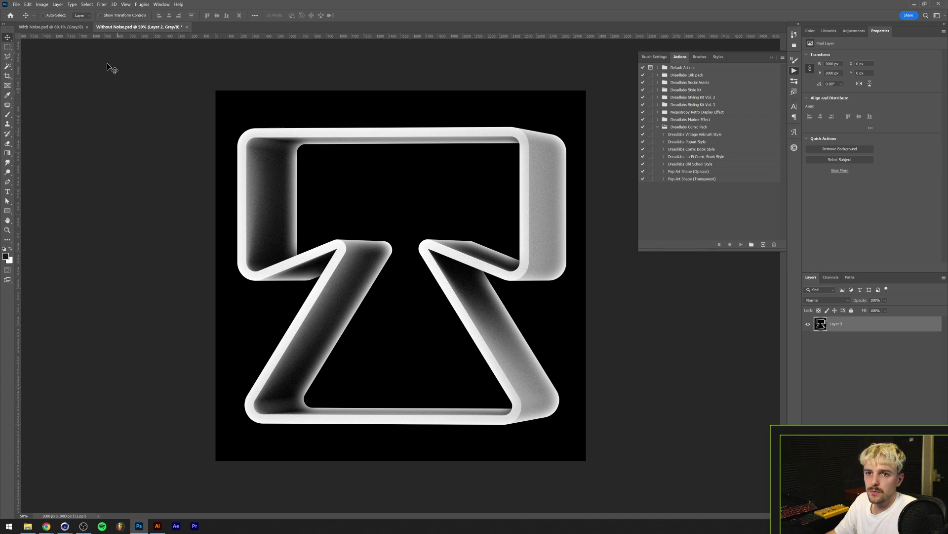
Flatten and convert to Bitmap mode at 72 ppi output with Diffusion Dither
click(42, 4)
mouse_move(50, 12)
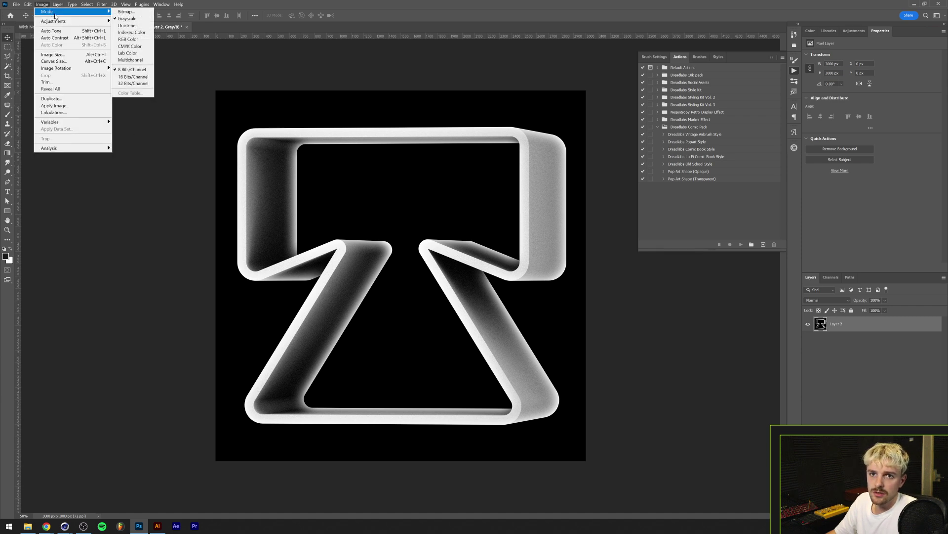
click(125, 12)
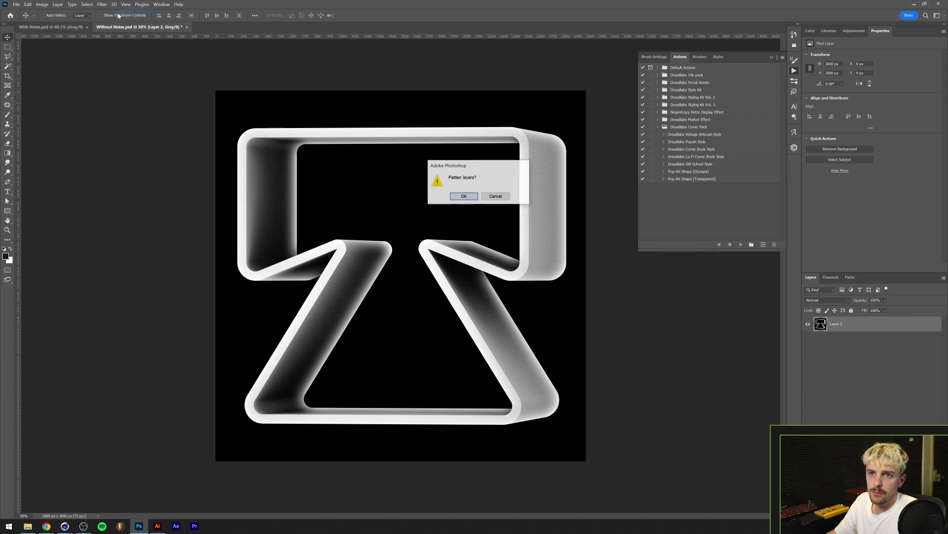
click(463, 195)
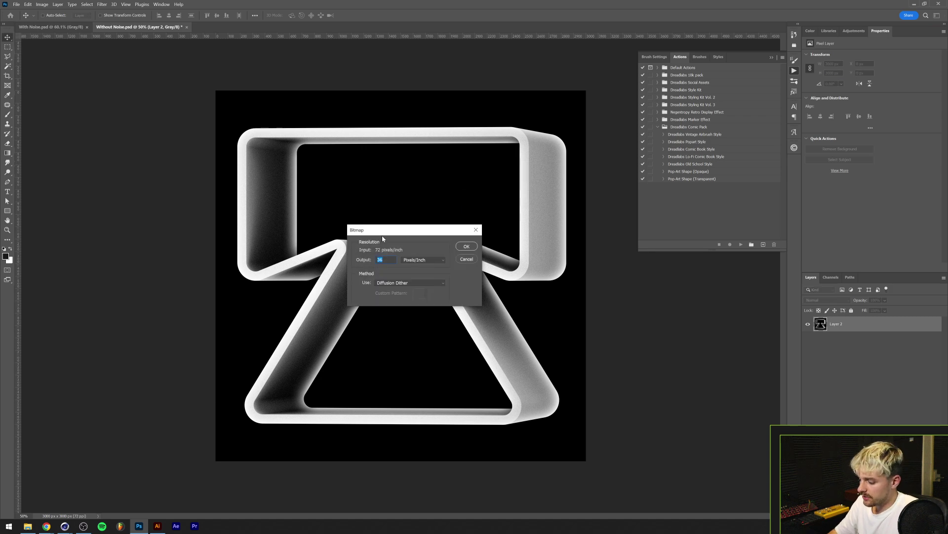
text(72)
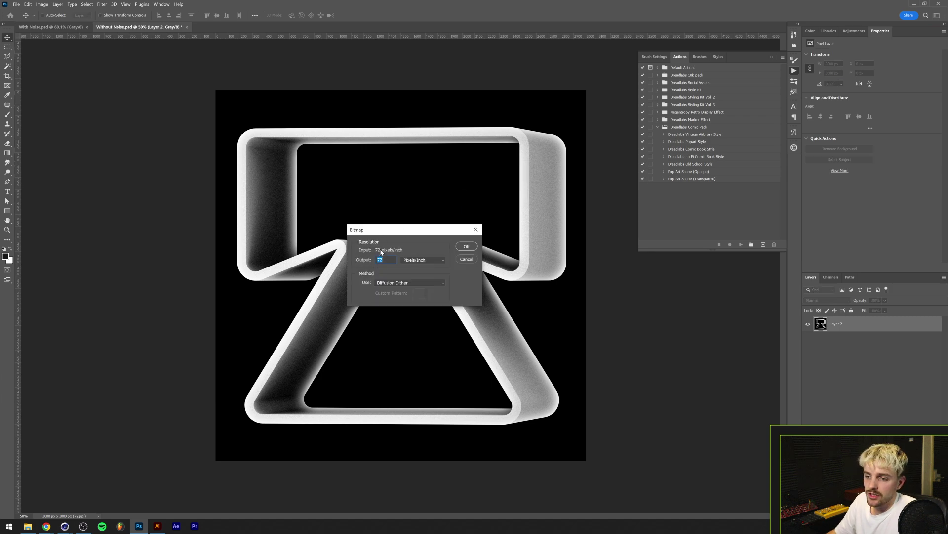
click(388, 282)
click(396, 285)
click(467, 247)
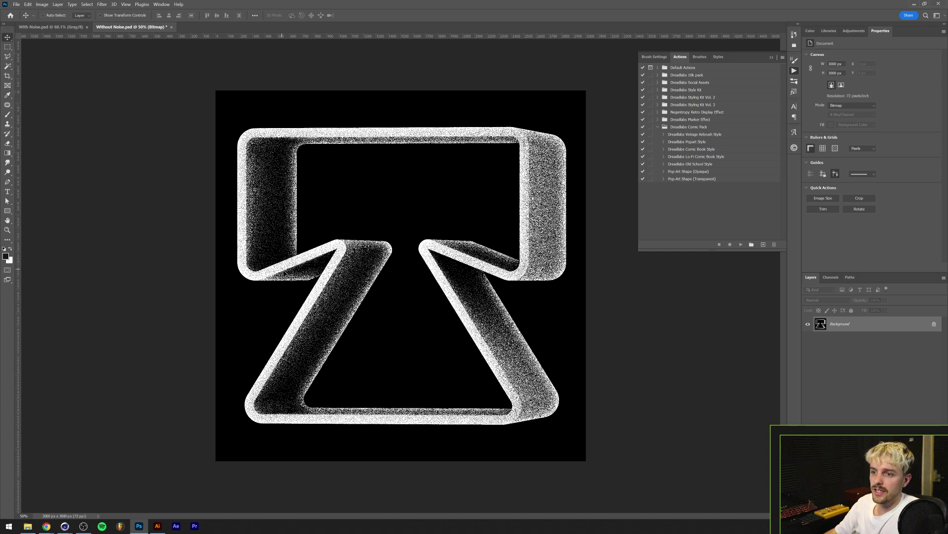
Convert the dithered bitmap back to Grayscale mode
click(42, 5)
mouse_move(49, 11)
click(131, 20)
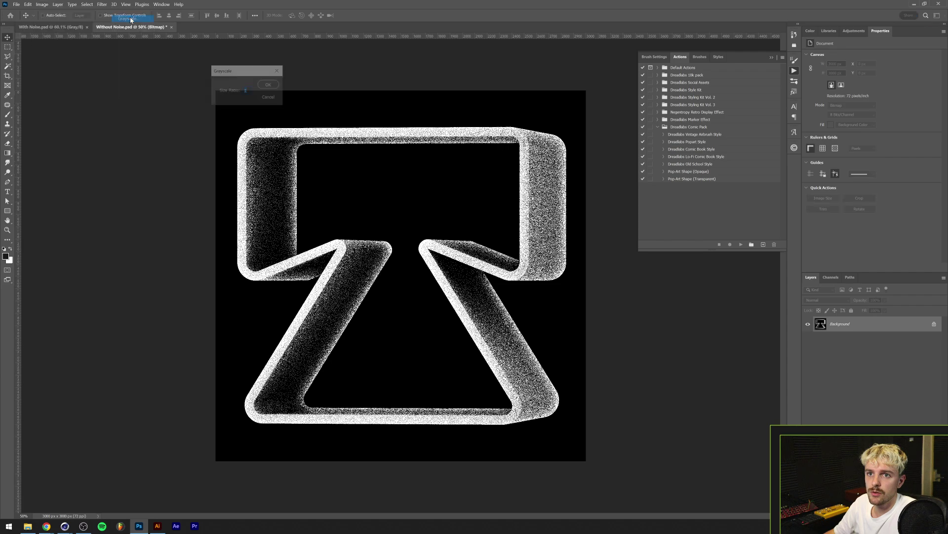
click(268, 84)
alt+scroll(286, 271, up, 5)
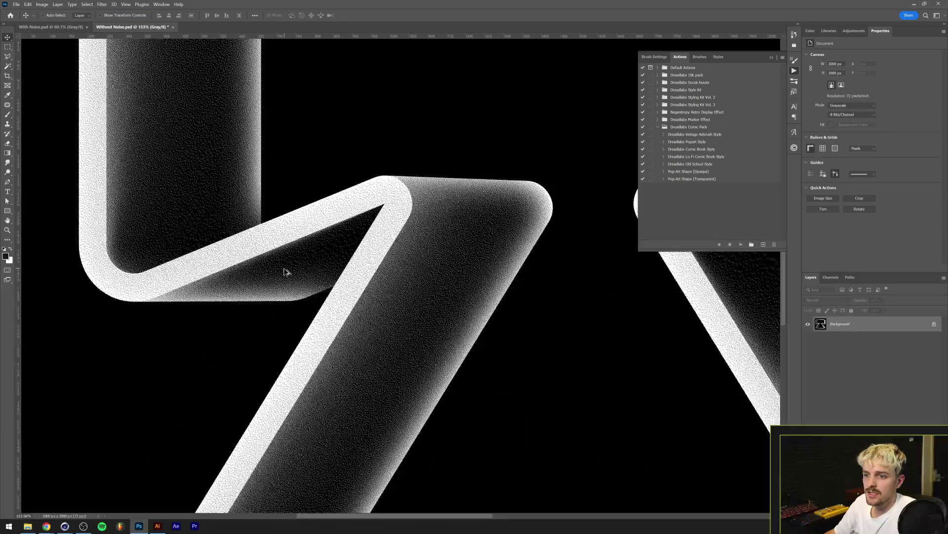
alt+scroll(286, 271, down, 5)
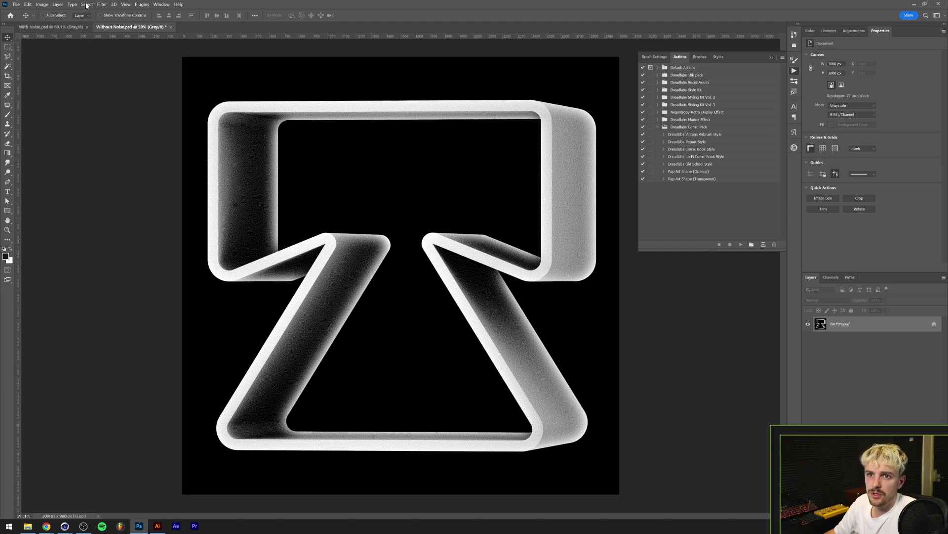
Apply a Pixelate > Mosaic filter with a cell size of 3 squares
click(101, 5)
mouse_move(125, 119)
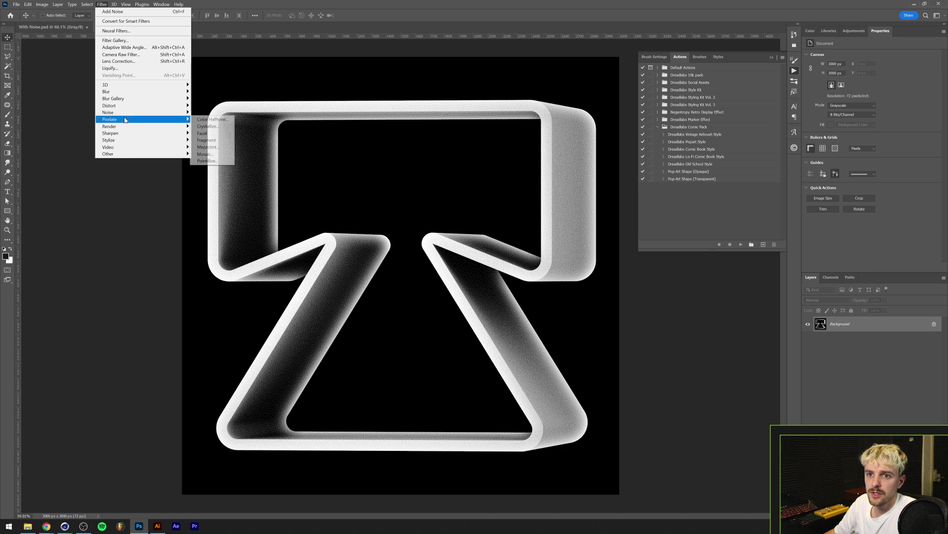
click(208, 153)
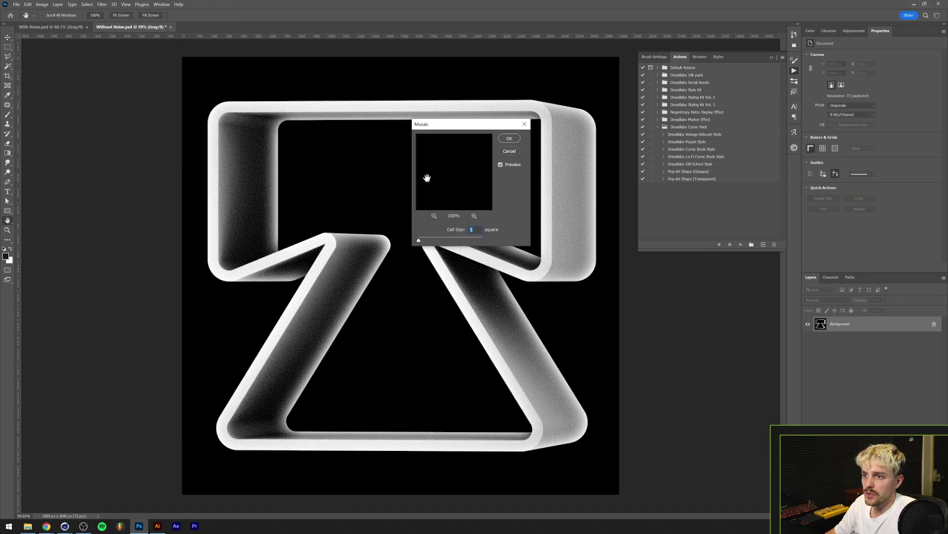
key(Return)
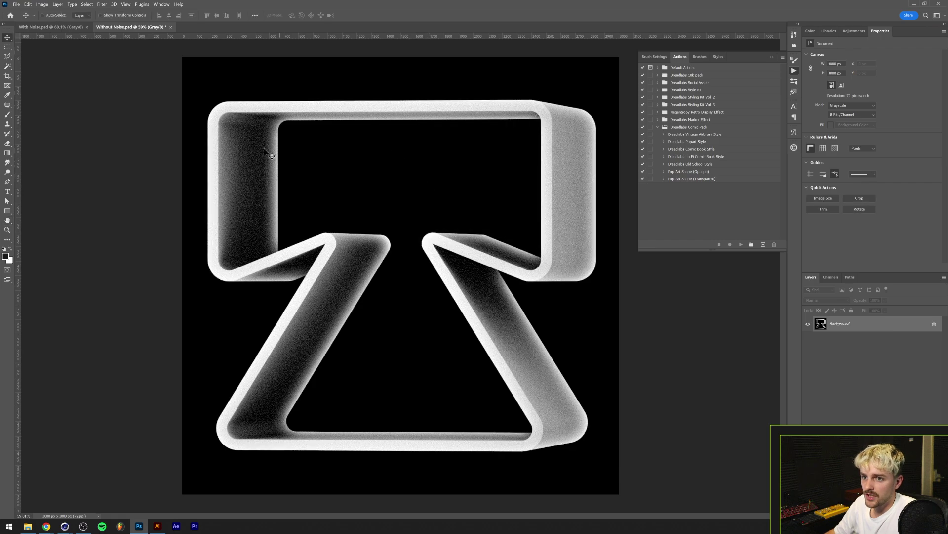
alt+scroll(240, 219, up, 2)
alt+scroll(241, 219, up, 3)
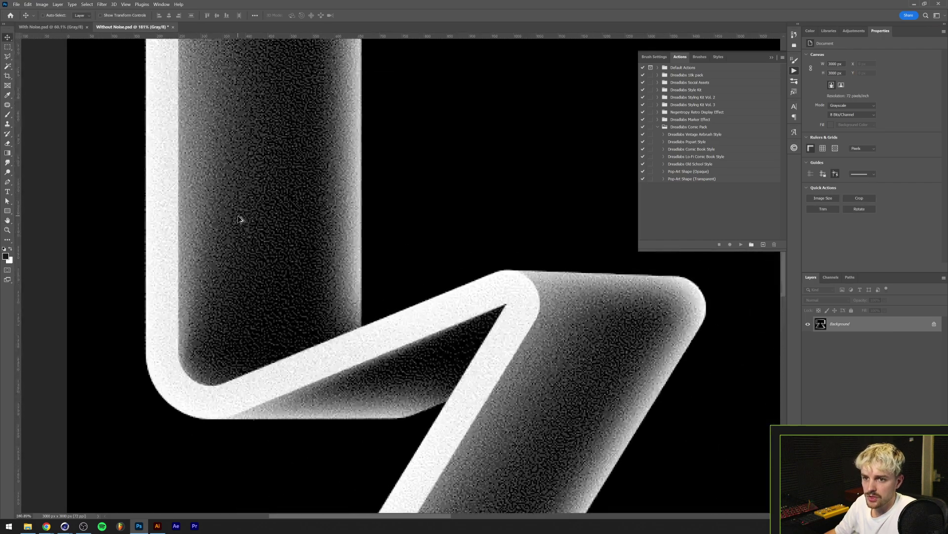
alt+scroll(241, 219, down, 4)
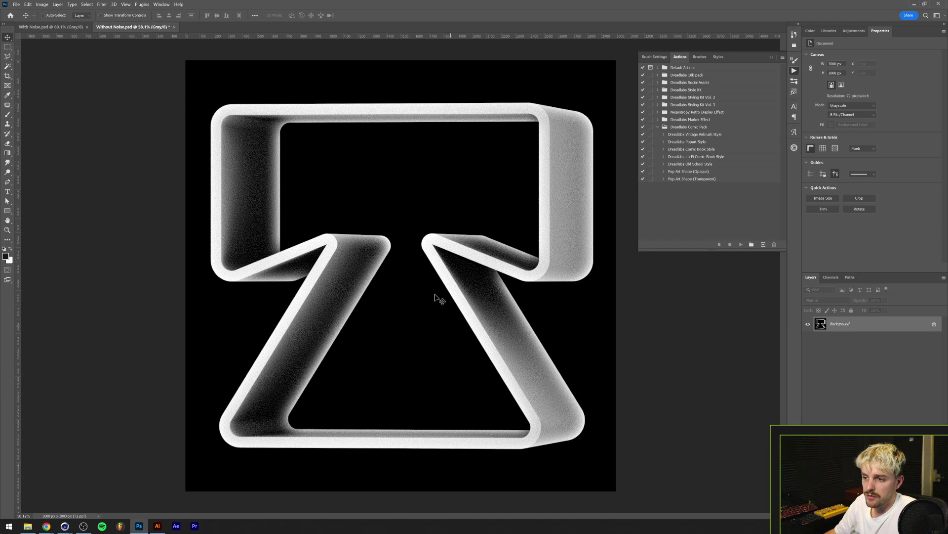
Bring up the Image Size dialog for the 3000 × 3000 px document, centred on screen
click(41, 5)
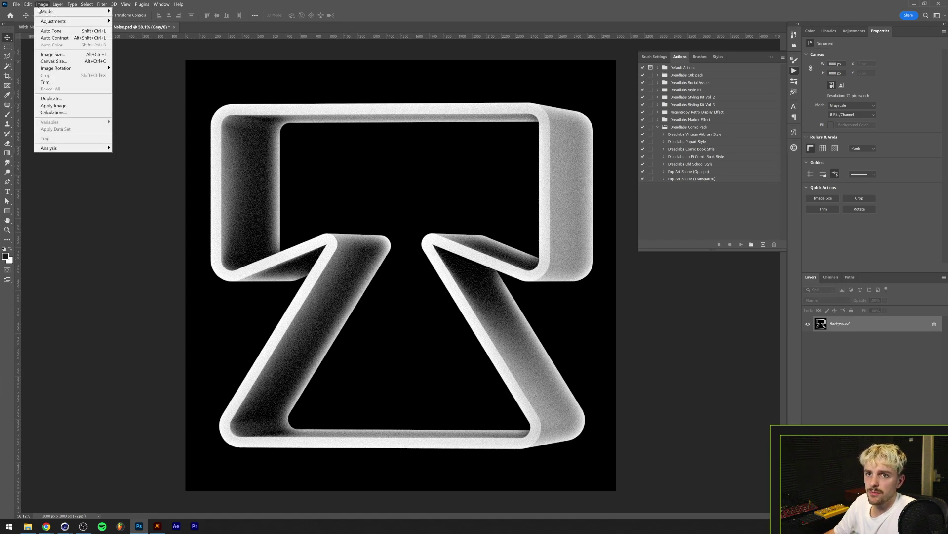
click(55, 59)
drag(525, 94, 397, 168)
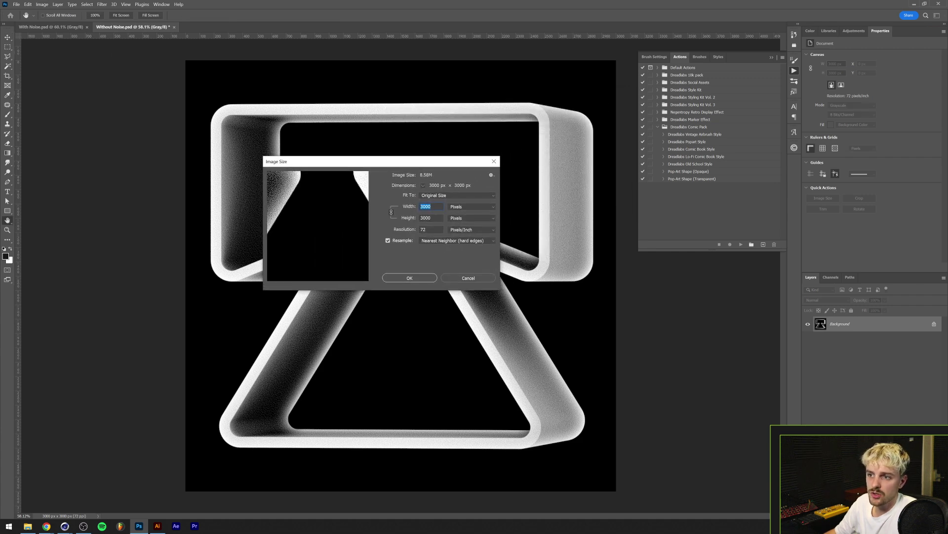